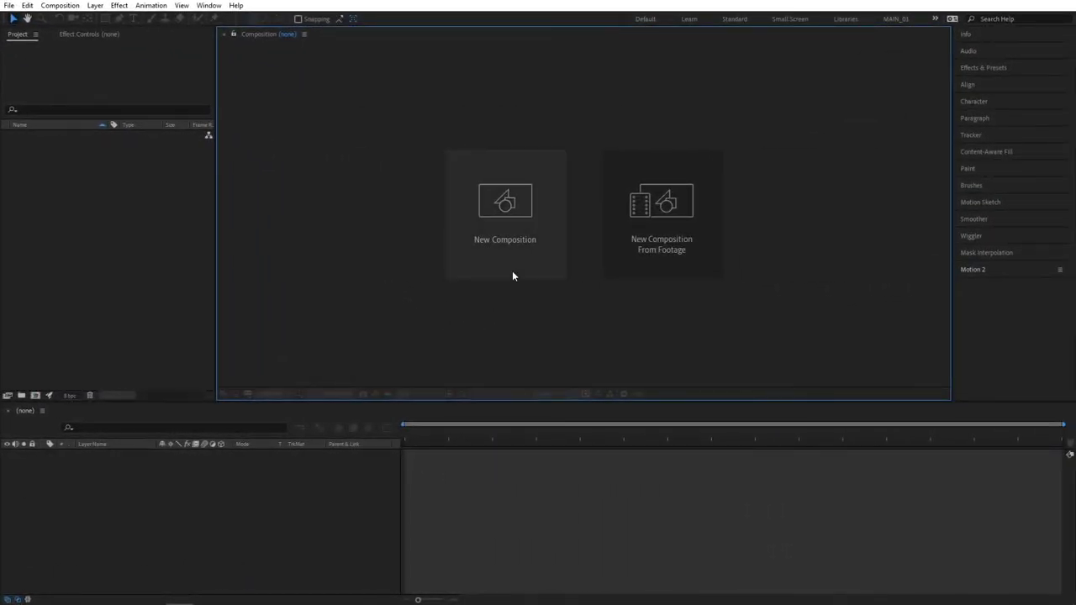
- Create a black 1920×1080 composition named Render holding a full-frame rectangle shape layer
click(513, 276)
text(Render)
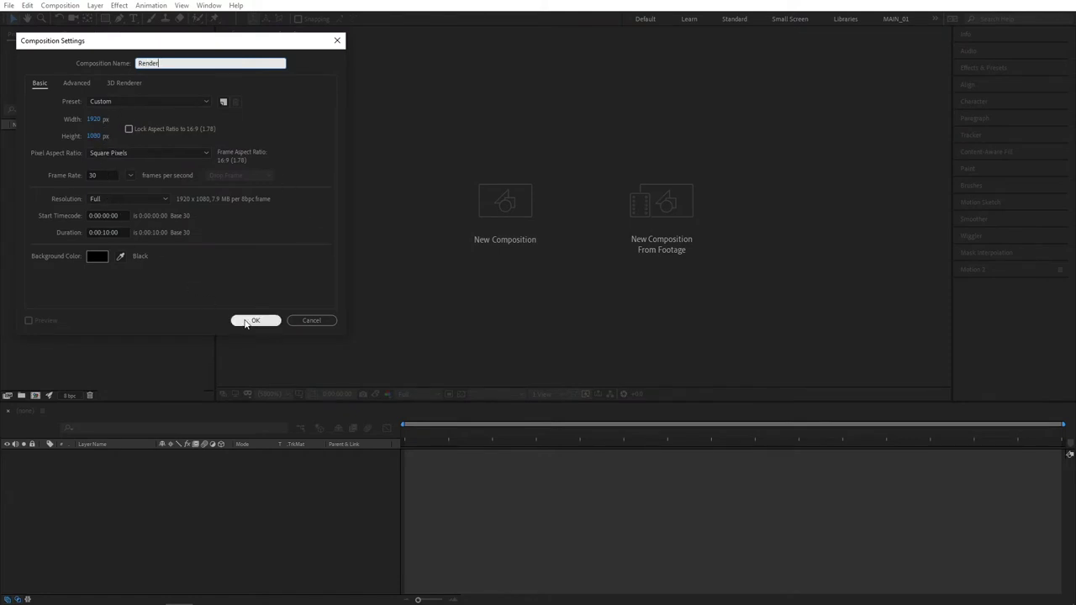
click(255, 320)
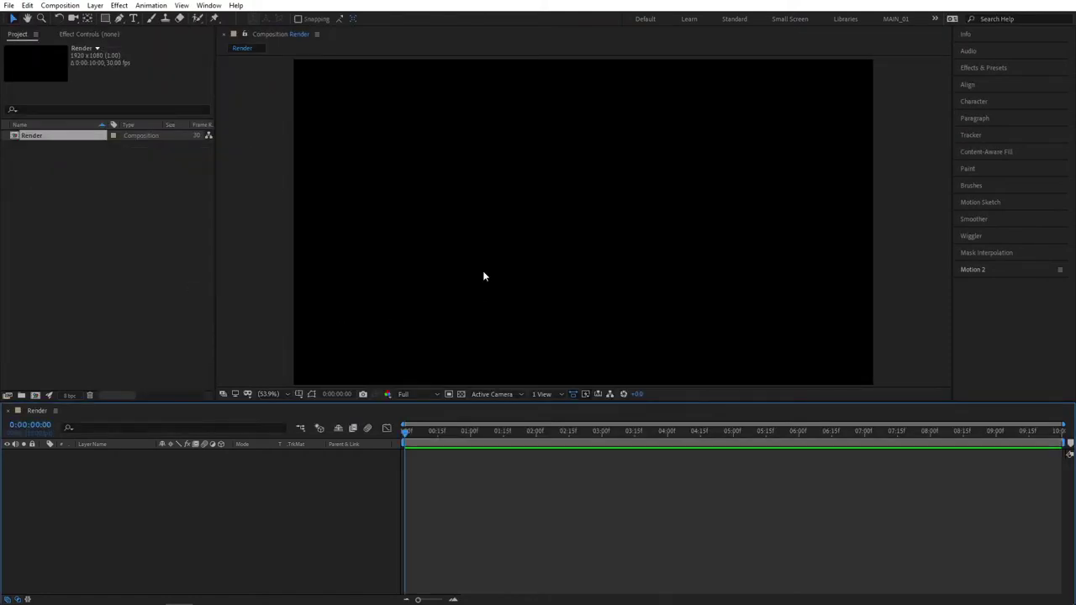
click(106, 20)
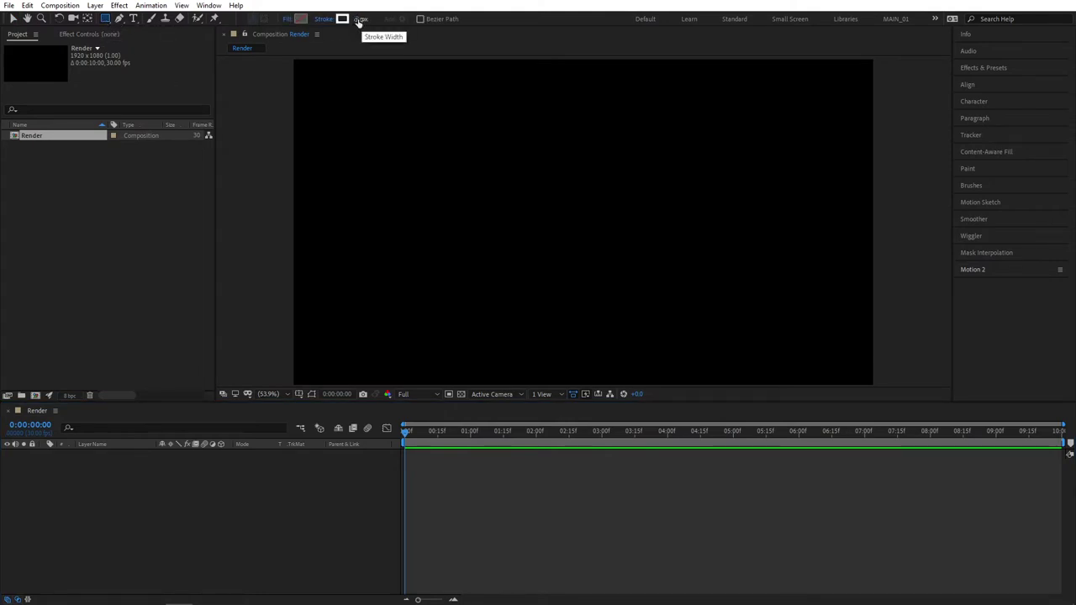
double_click(106, 19)
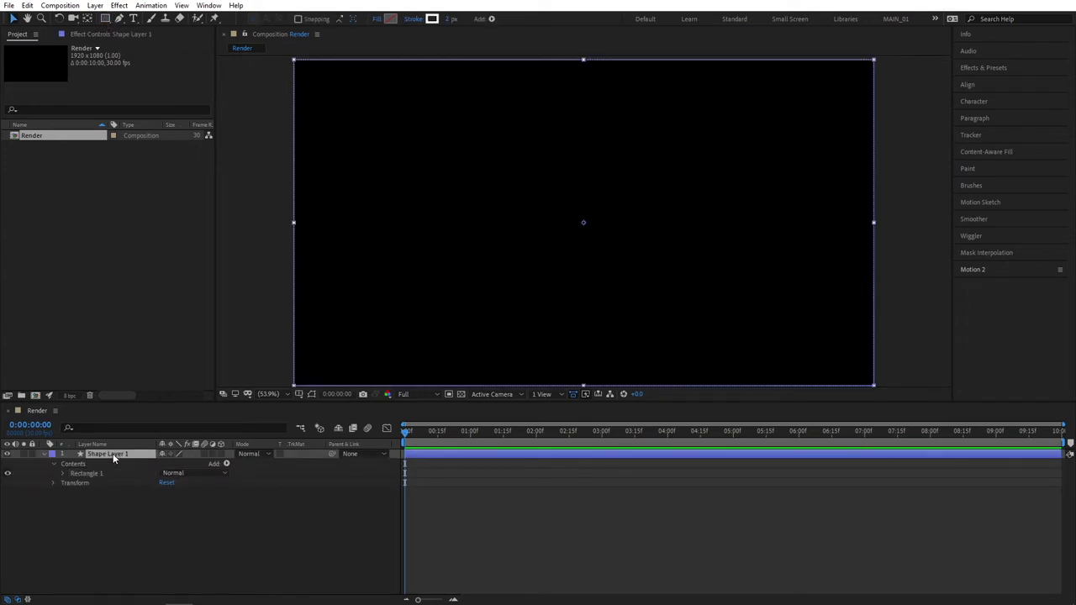
- Scale the rectangle shape layer to 50%
click(110, 459)
key(s)
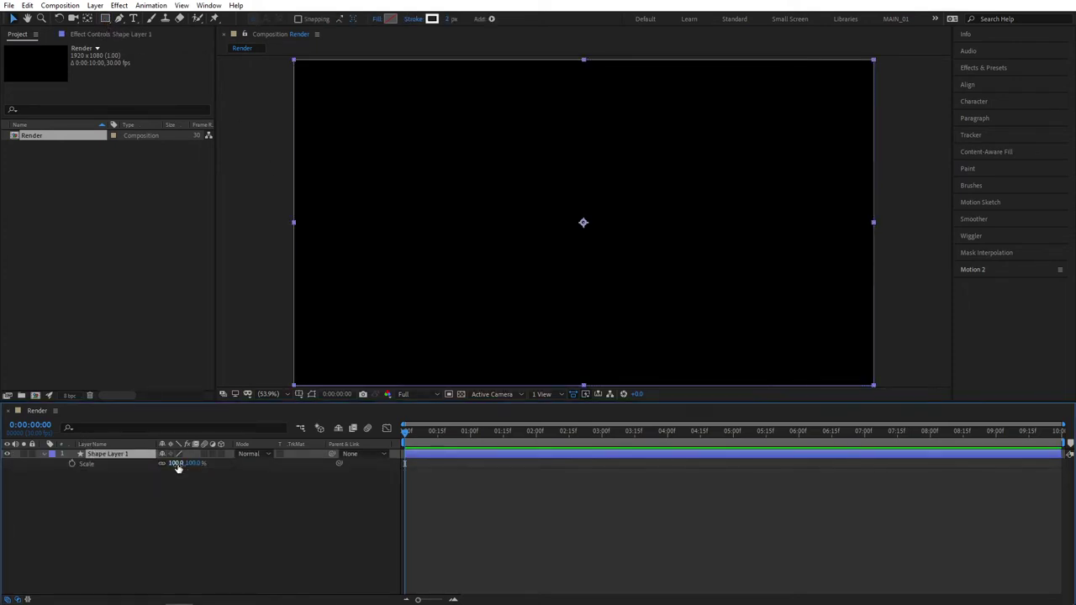
click(176, 464)
text(50)
key(Return)
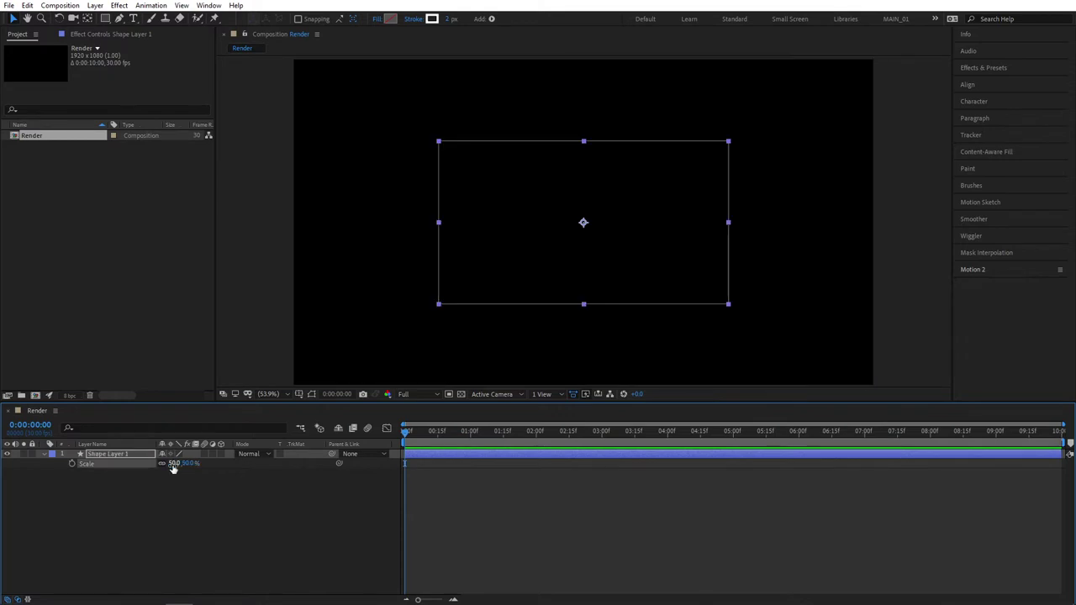
- Rename the shape layer to 'Frame'
click(119, 503)
click(118, 455)
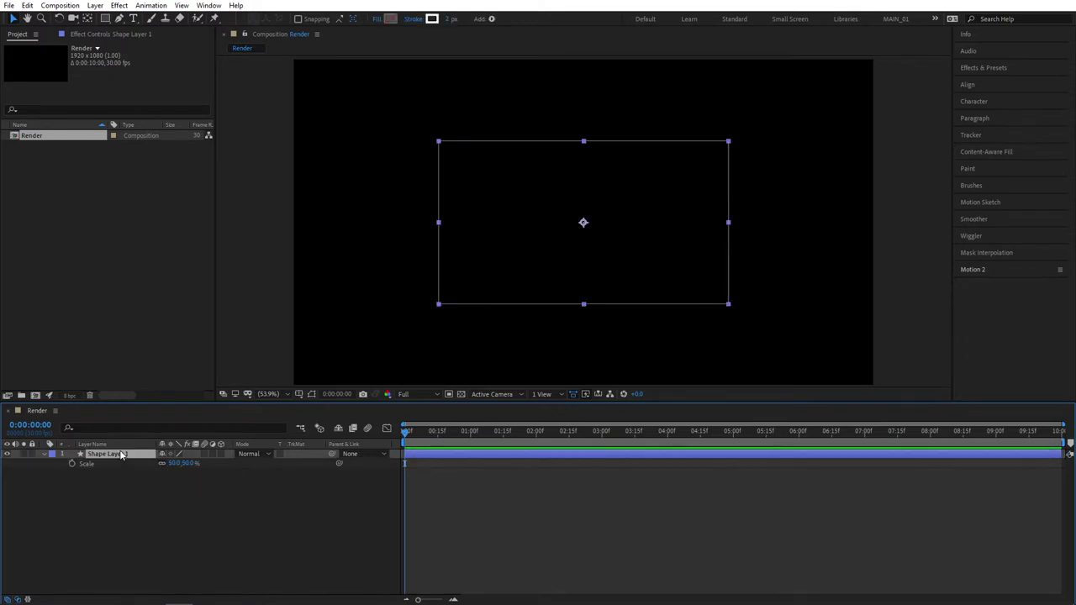
key(Return)
text(Fra)
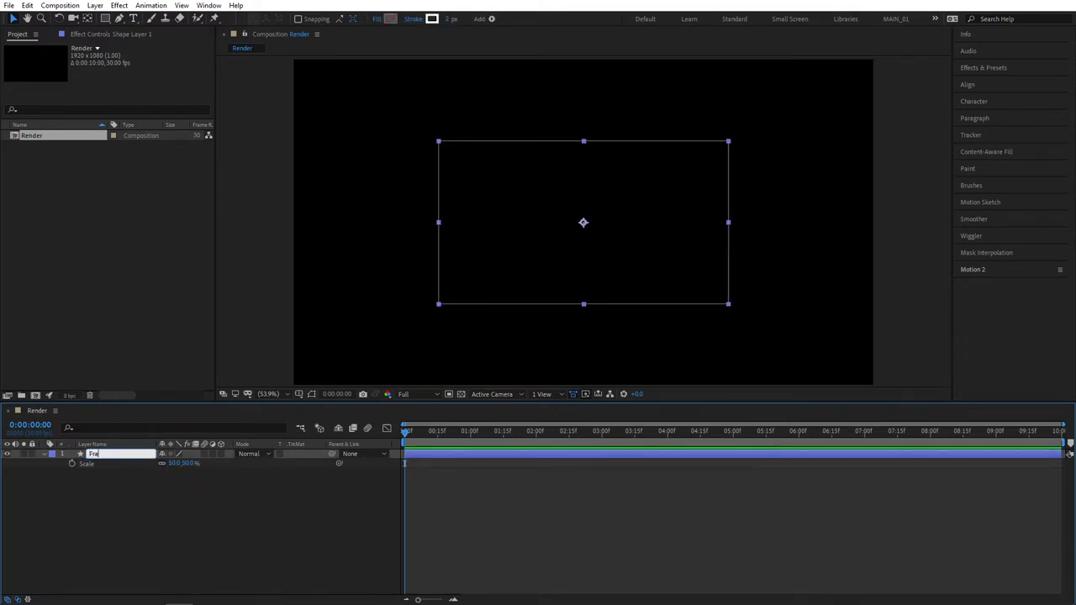
text(me)
click(135, 518)
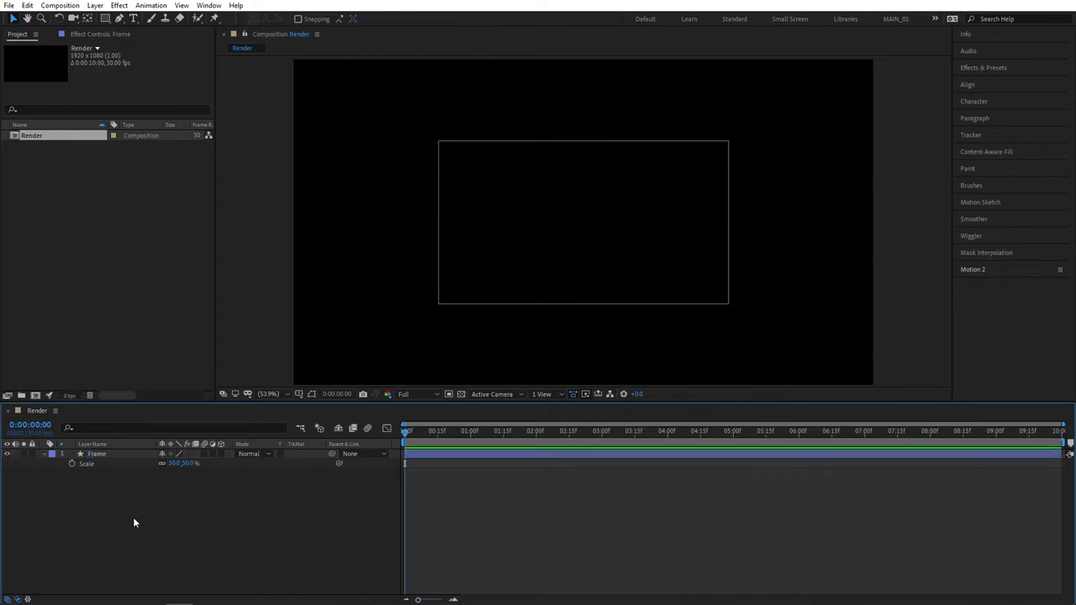
- Apply the Vegas effect to the Frame layer from Effects & Presets
click(1001, 69)
click(999, 82)
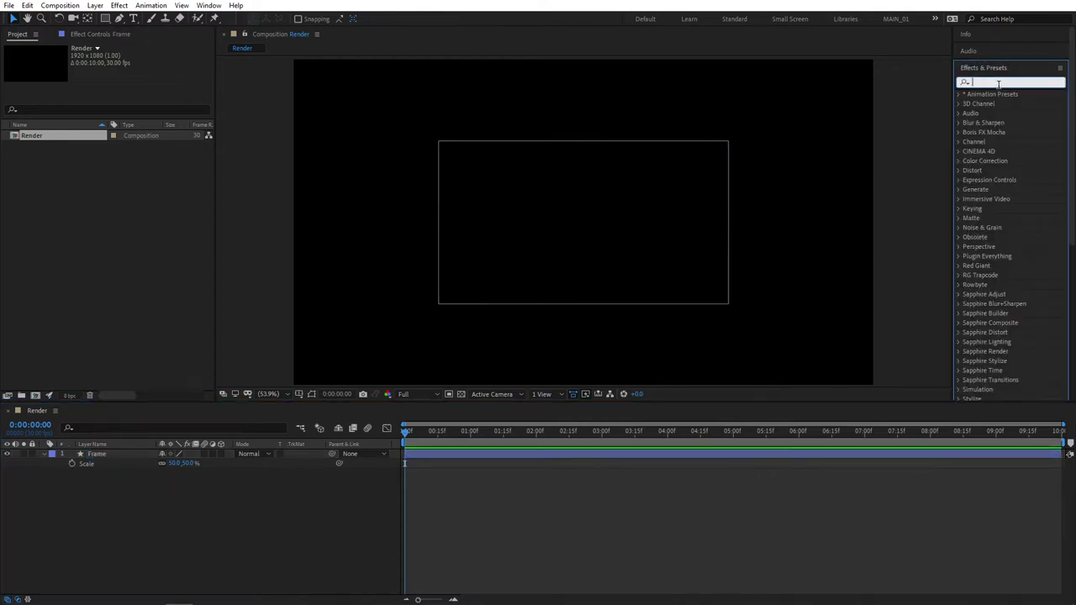
text(vegas)
mouse_move(994, 106)
mouse_down()
mouse_move(915, 159)
mouse_move(212, 440)
mouse_move(101, 465)
mouse_move(101, 454)
mouse_up()
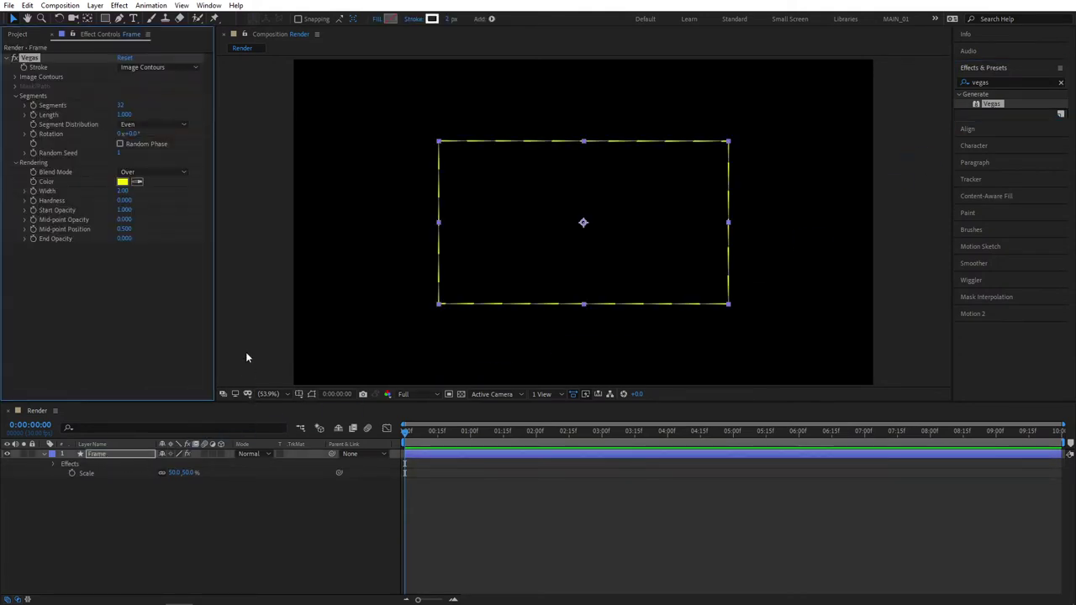
- Set Vegas to 1 segment, Transparent blend mode and stroke width 10
click(122, 105)
text(1)
key(Return)
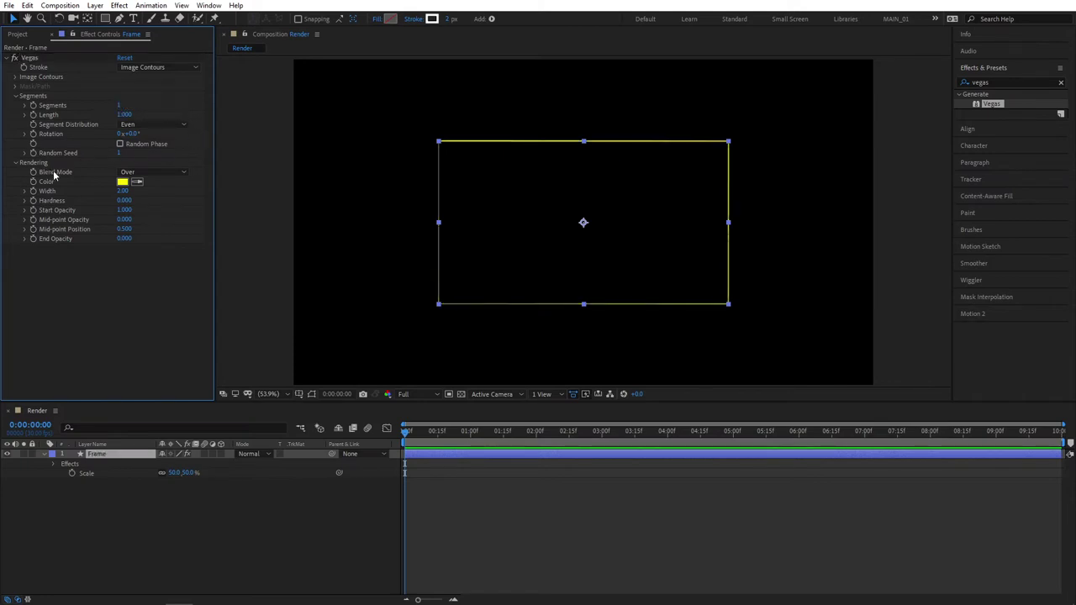
click(131, 173)
click(156, 182)
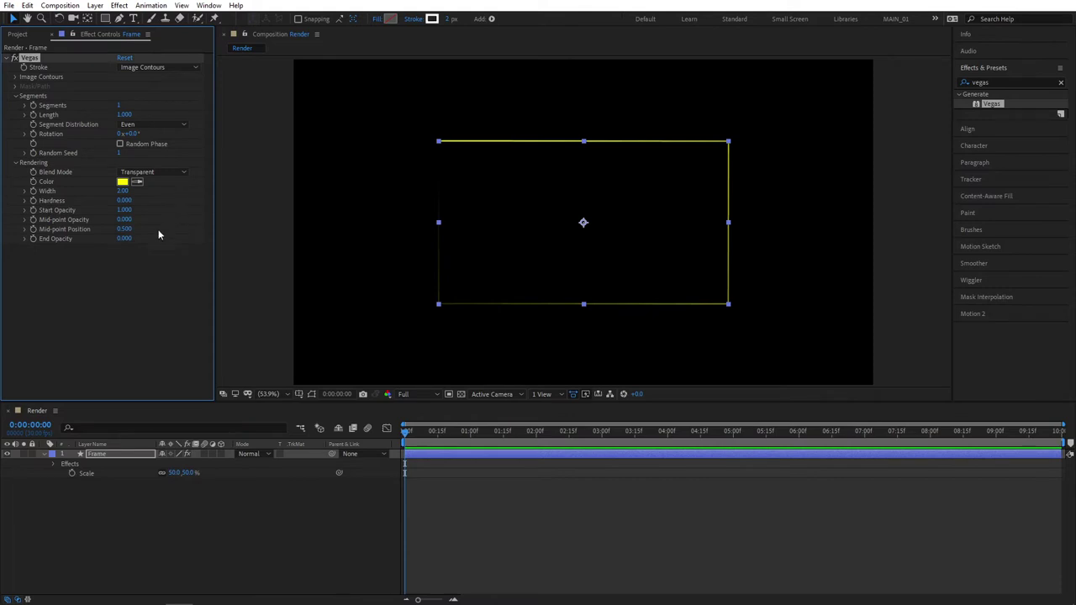
click(123, 191)
key(Return)
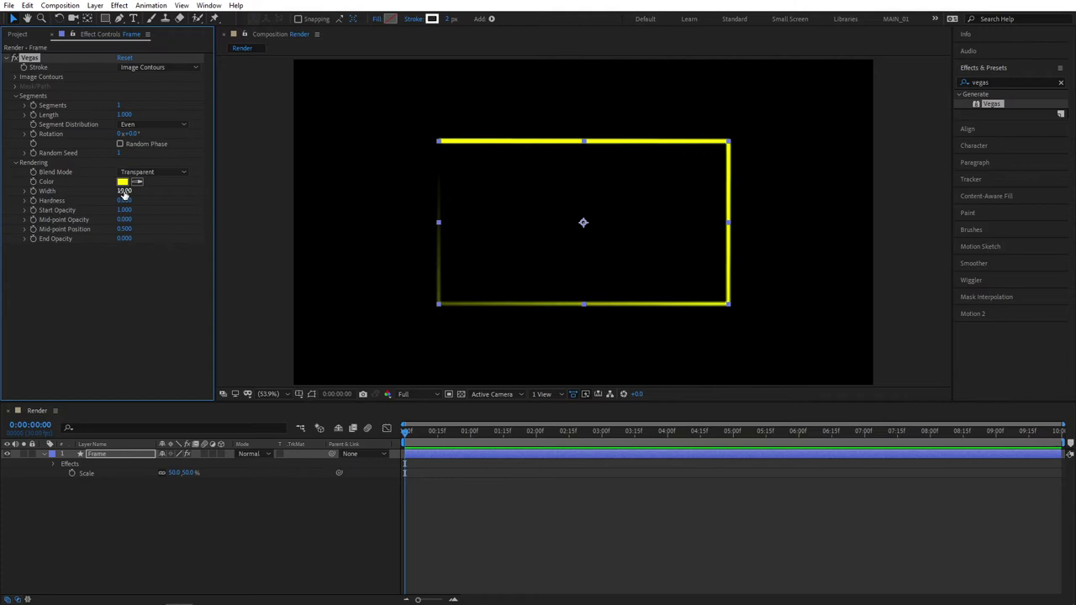
- Set the Vegas stroke Length to 0.5 and End Opacity to 0.2
click(123, 115)
text(.5)
key(Return)
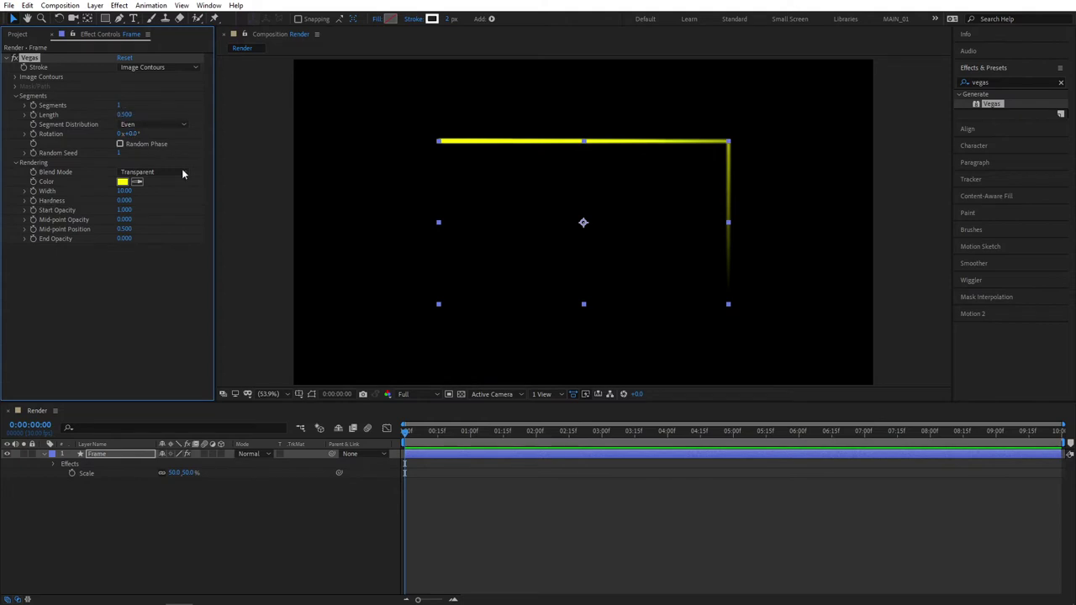
click(124, 240)
text(.2)
key(Return)
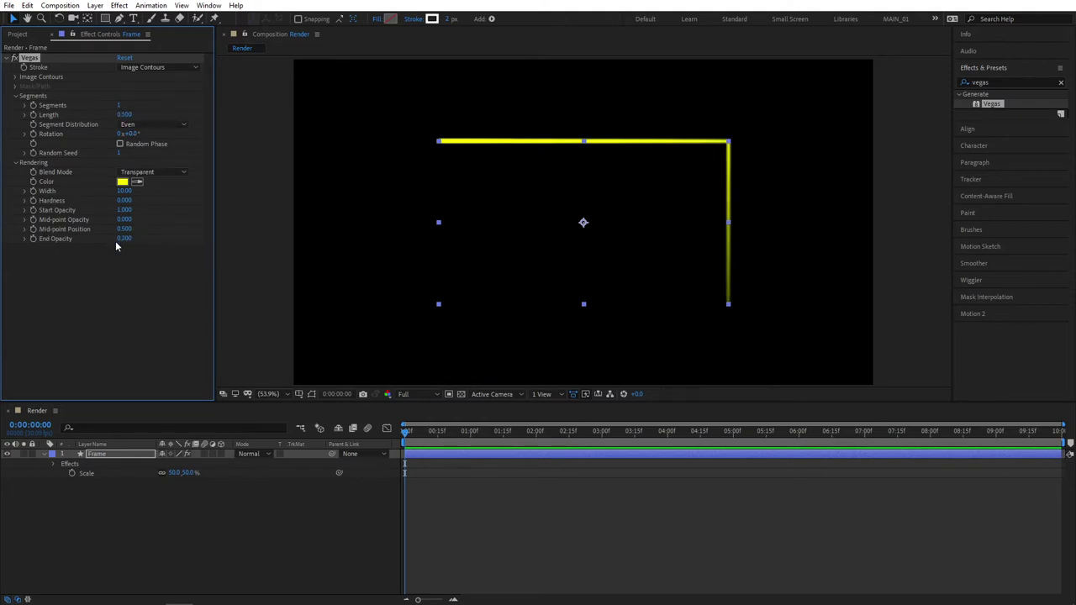
- Change the Vegas stroke colour from yellow to magenta FF00DE
click(153, 306)
click(123, 182)
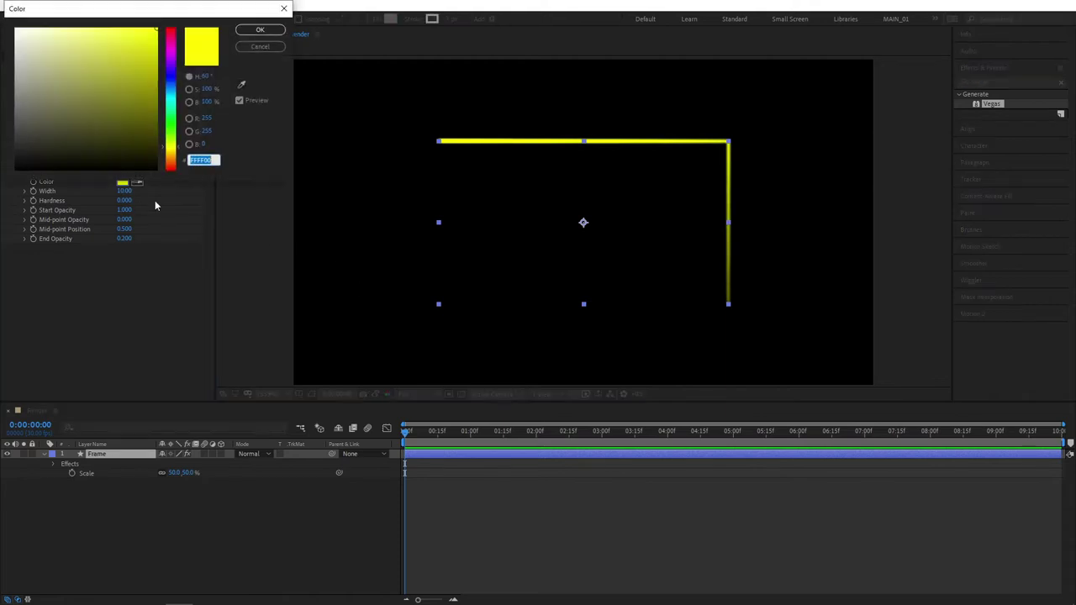
drag(175, 78, 177, 47)
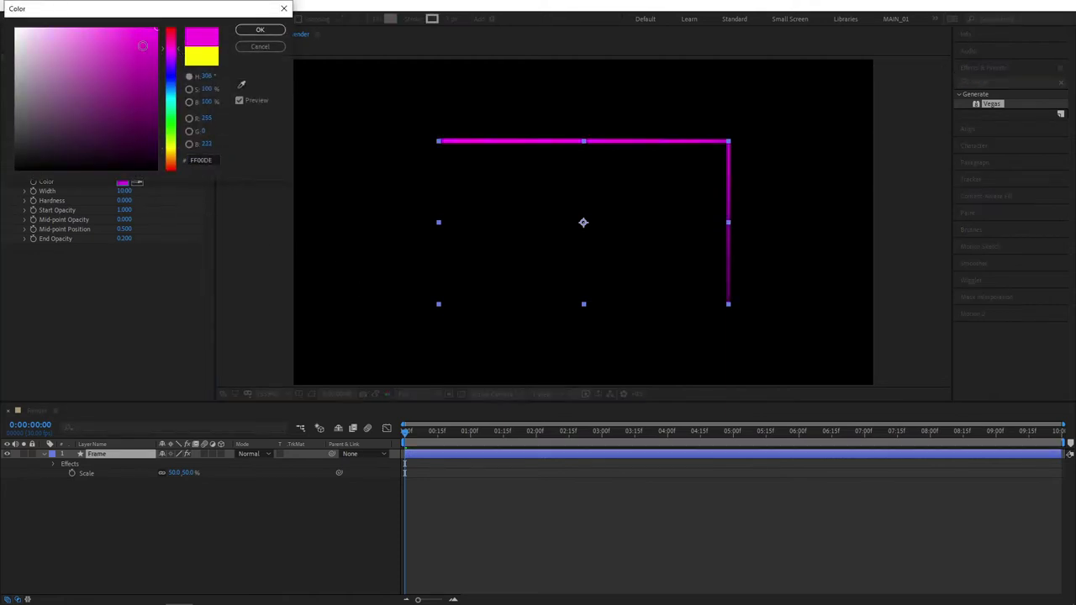
click(258, 30)
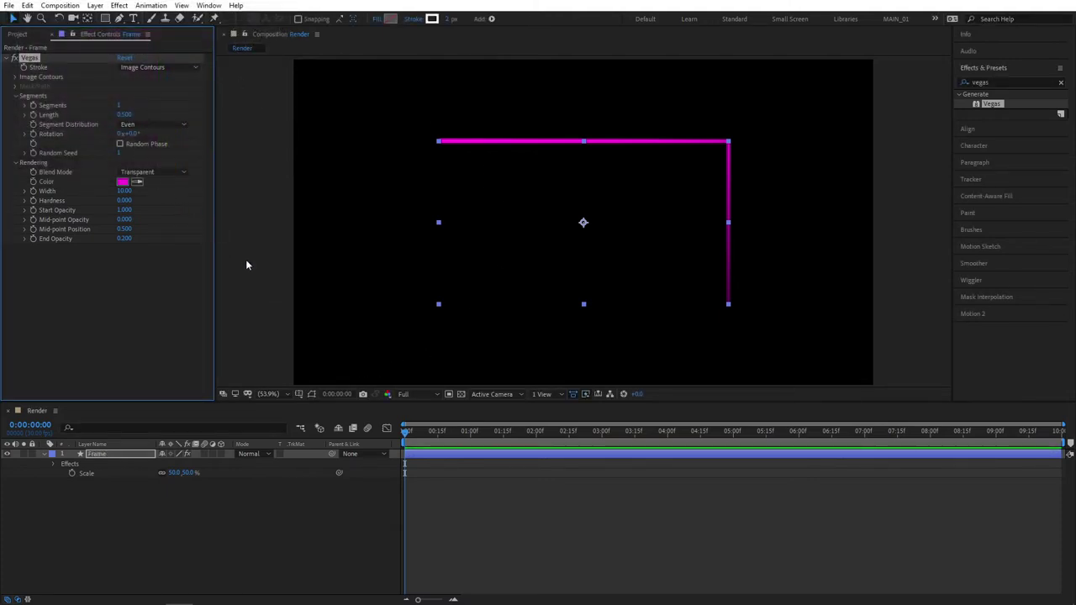
click(405, 433)
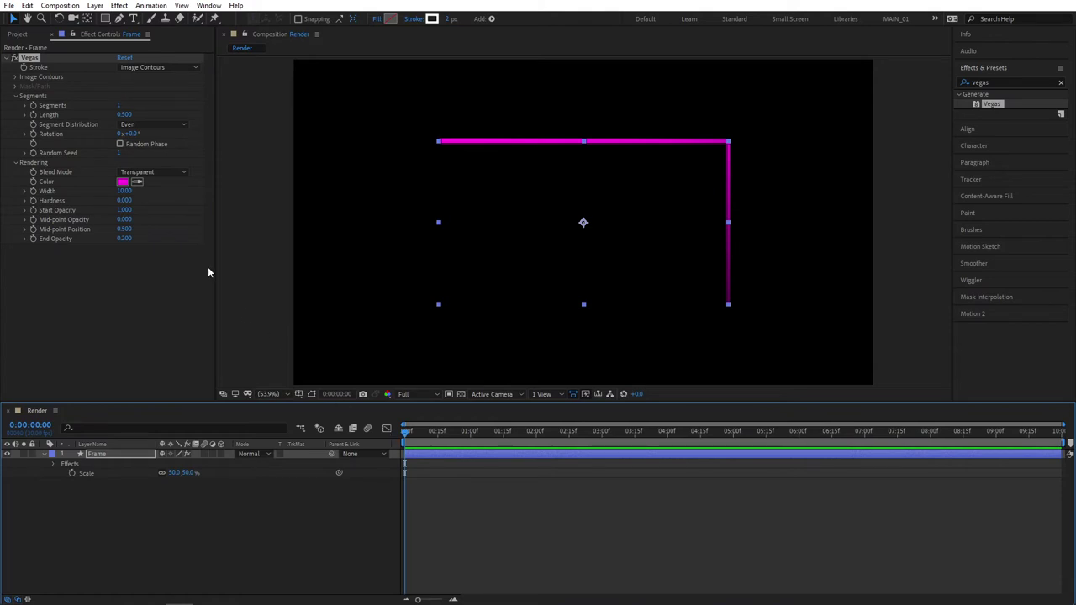
- Keyframe Vegas Rotation from 0 at the start to 1 revolution at the last frame, then preview
click(34, 137)
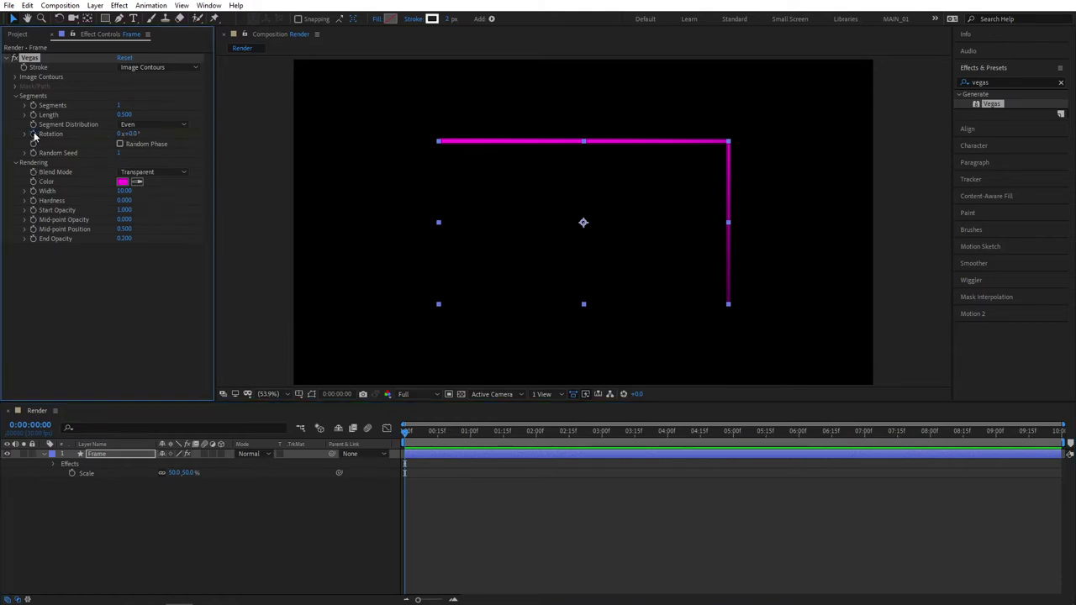
drag(406, 433, 1062, 430)
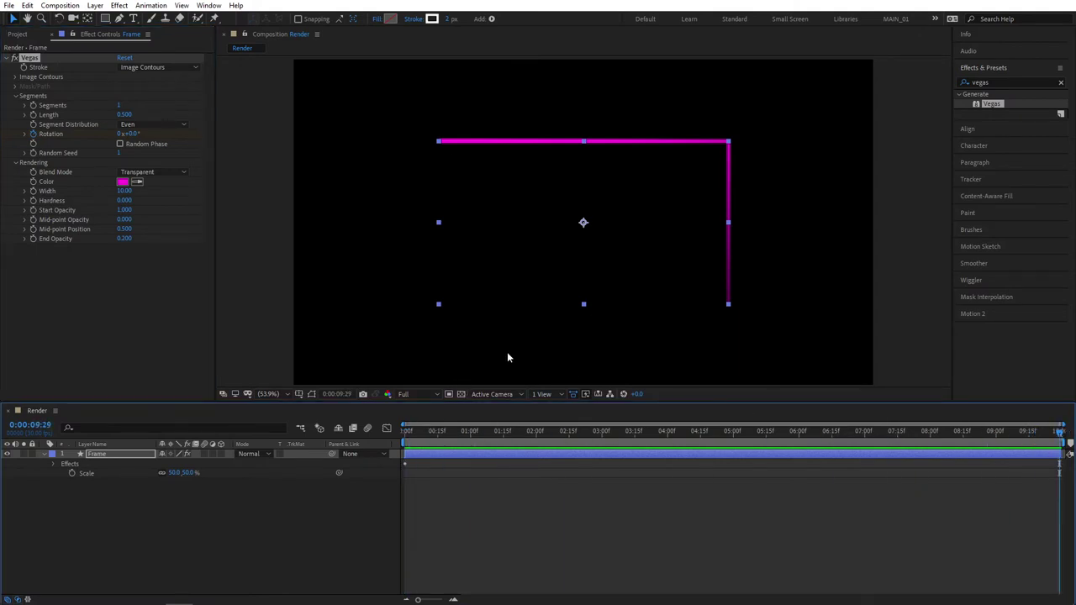
click(120, 134)
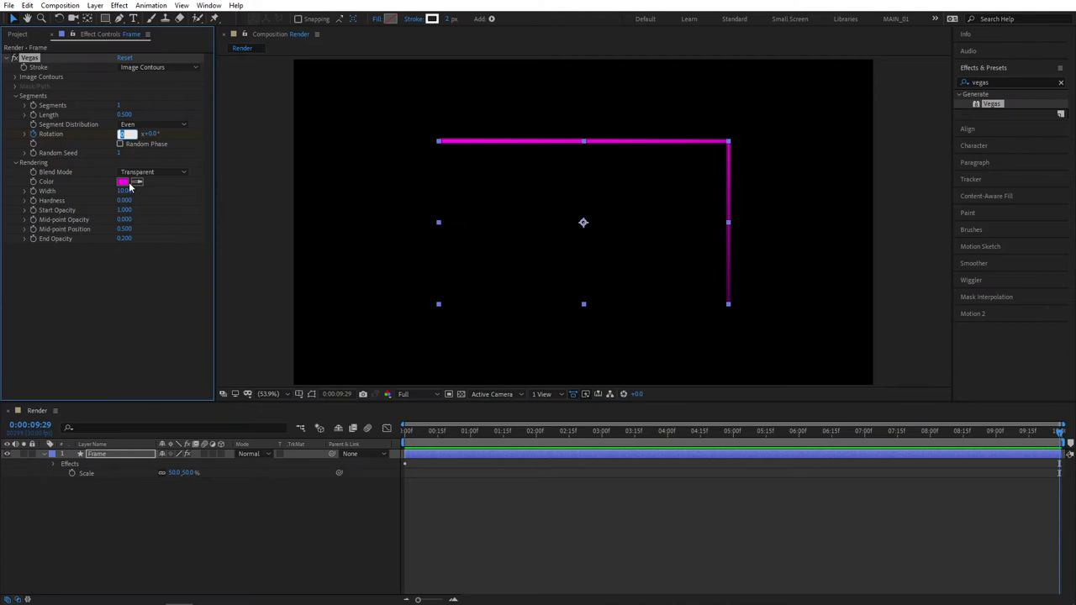
text(1)
click(148, 287)
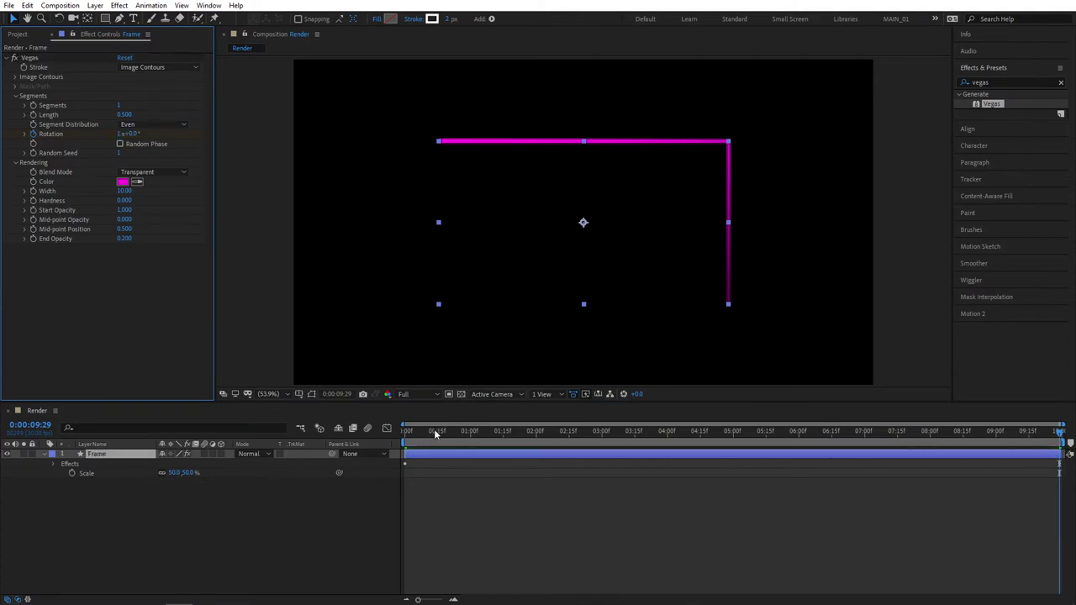
key(space)
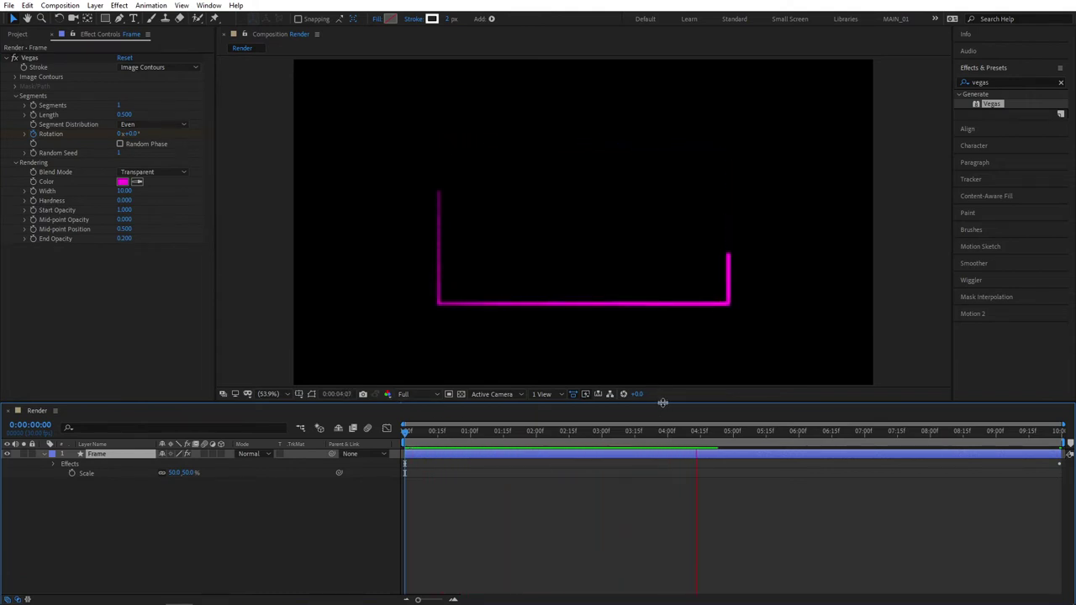
key(space)
- Change the end Rotation keyframe to -1 revolutions, preview the reversed stroke, and collapse Frame
click(1062, 435)
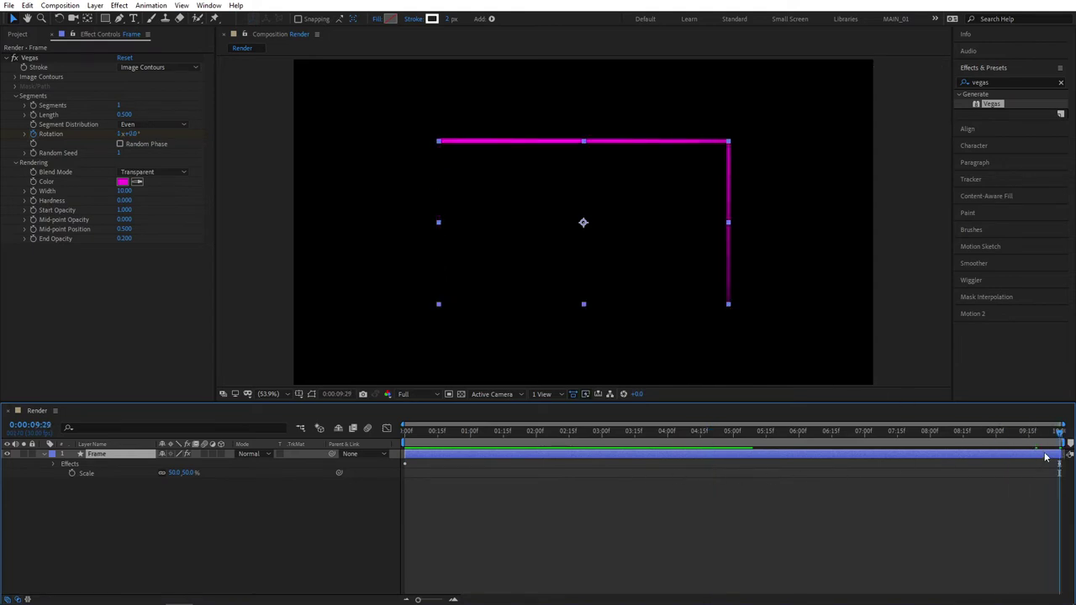
key(u)
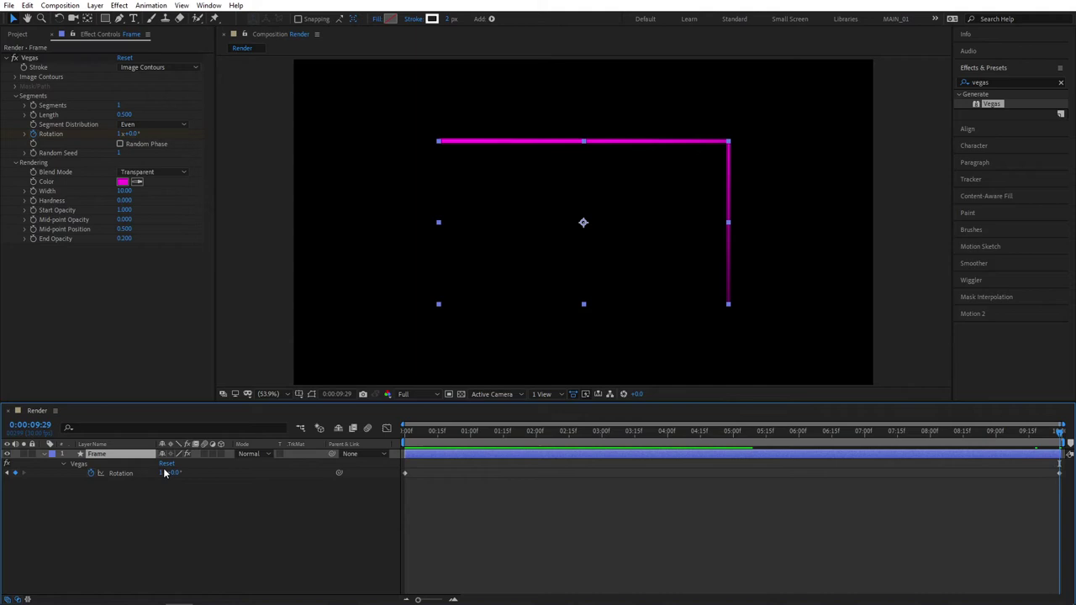
click(162, 474)
text(-1)
key(Return)
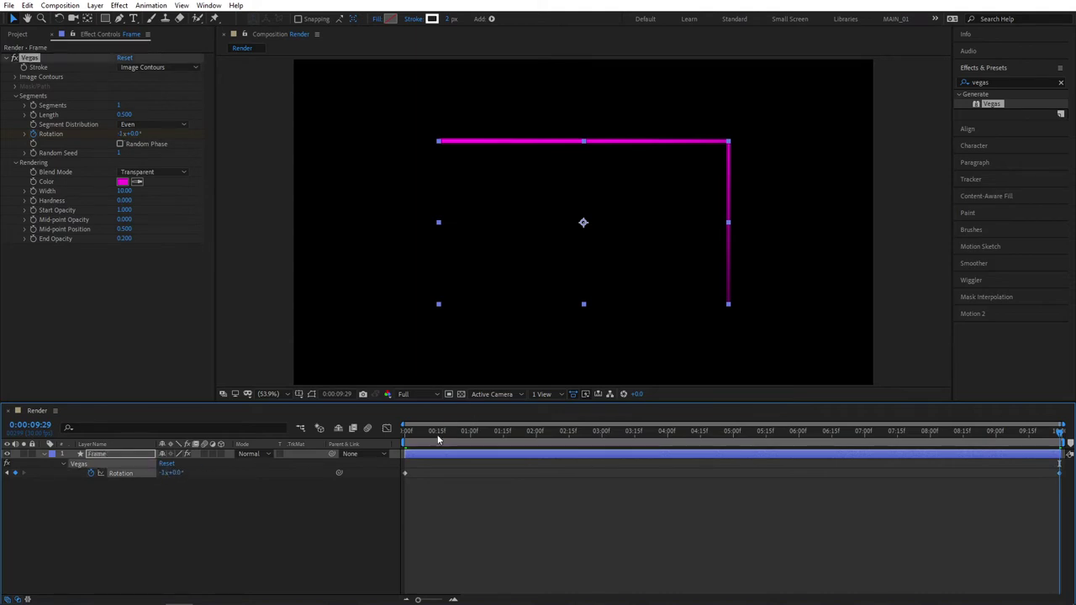
drag(444, 438, 393, 438)
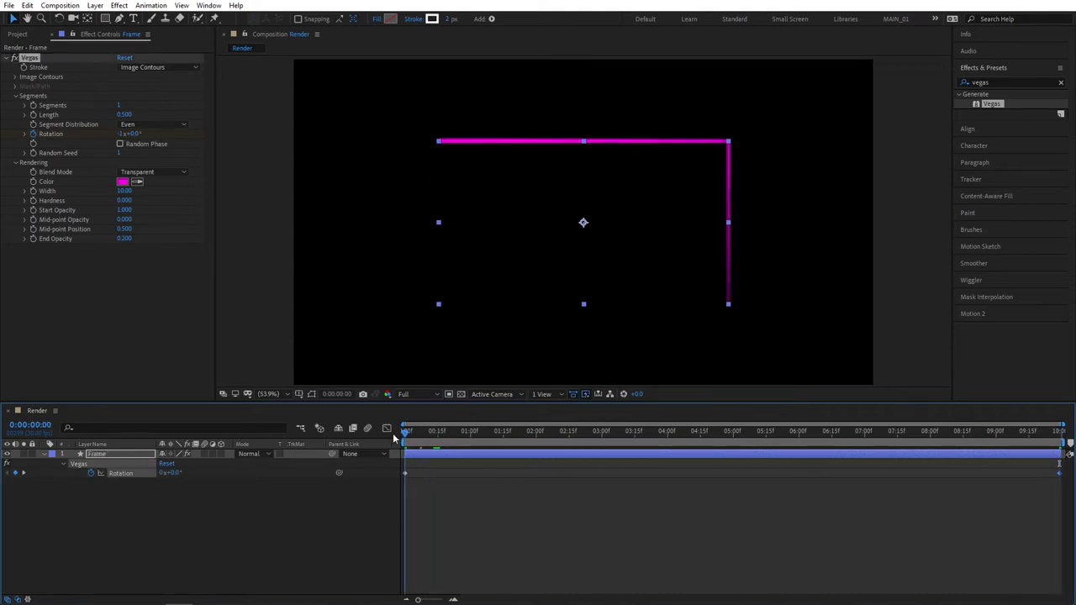
key(space)
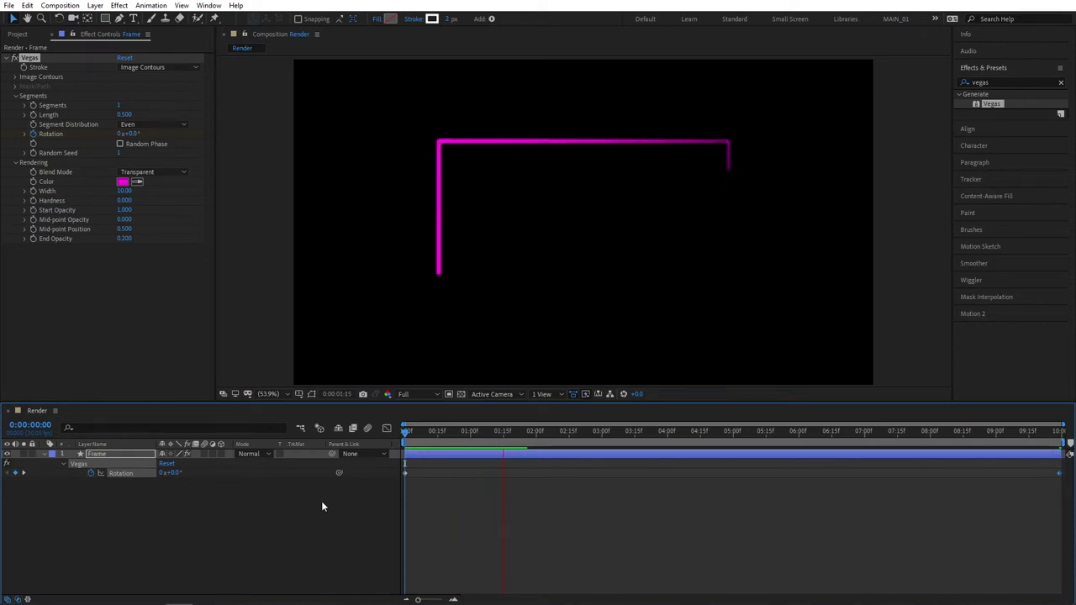
click(555, 432)
click(670, 432)
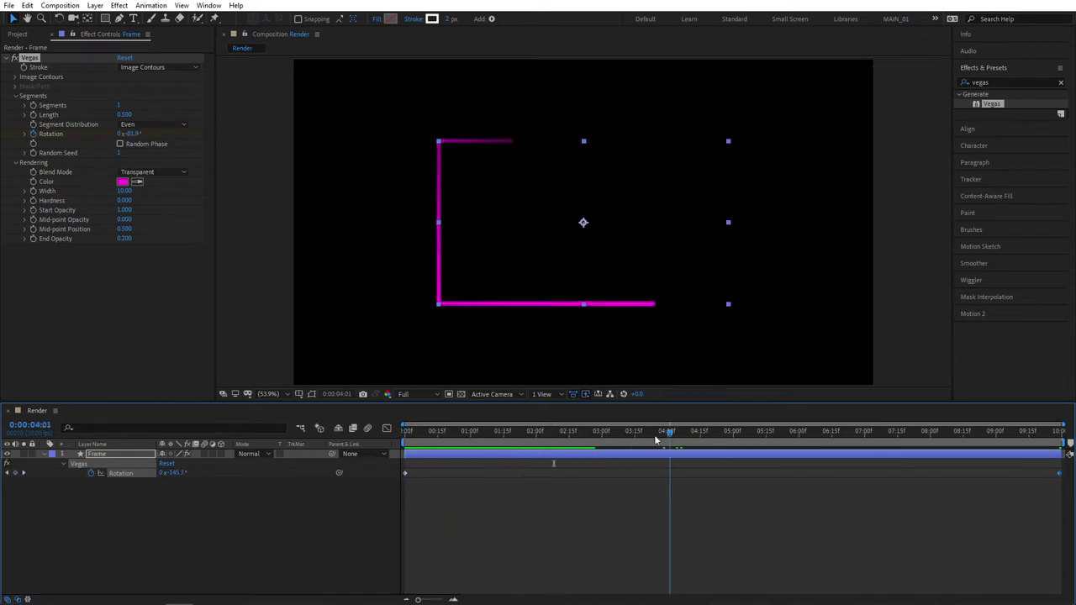
drag(656, 439, 396, 441)
click(44, 456)
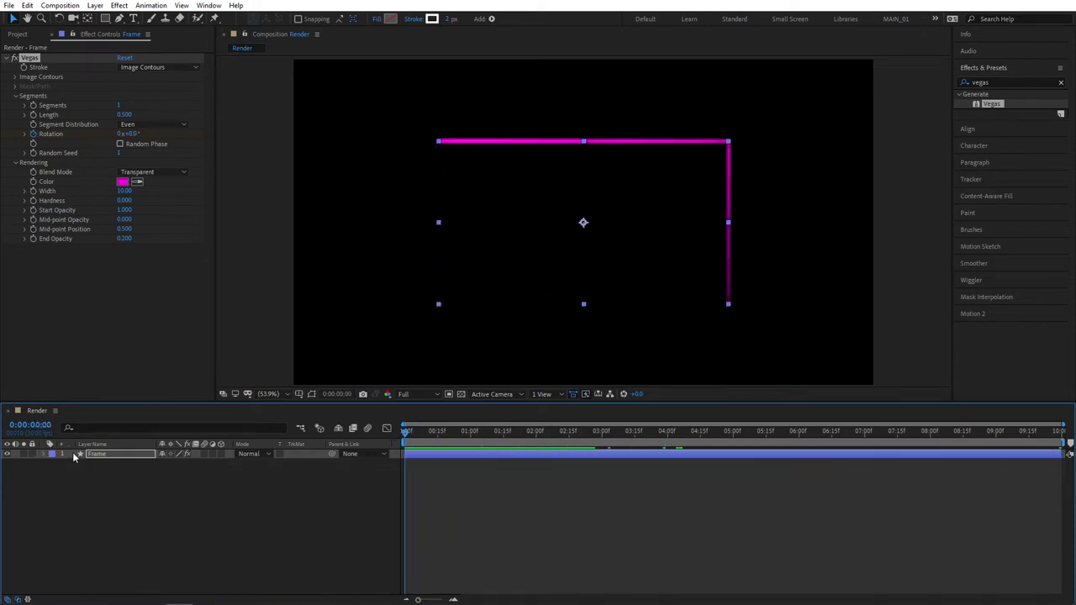
- Give the Frame layer a pink label
click(51, 456)
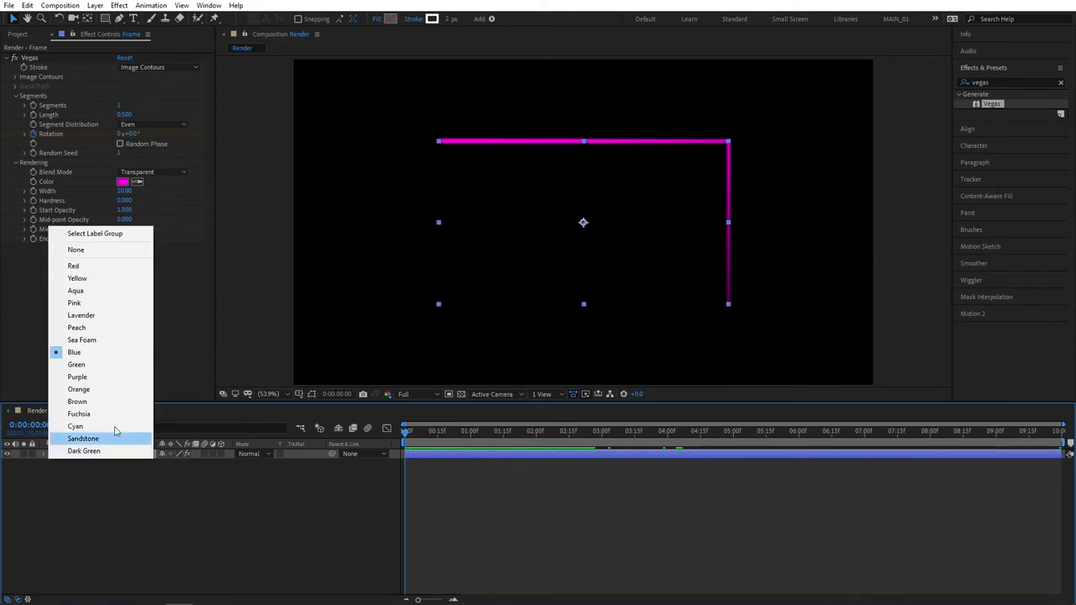
click(77, 305)
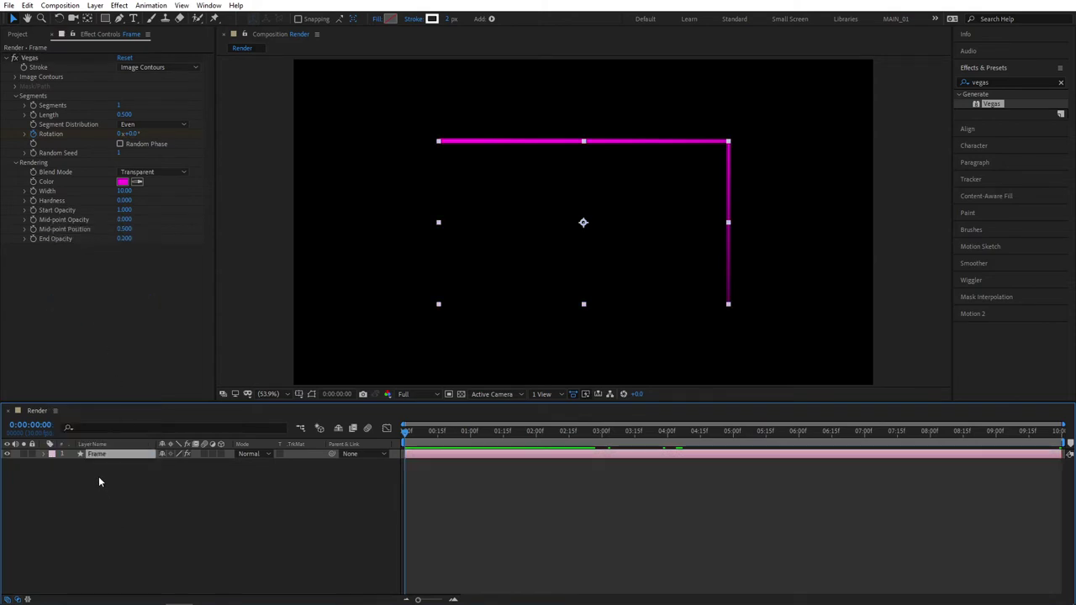
click(109, 482)
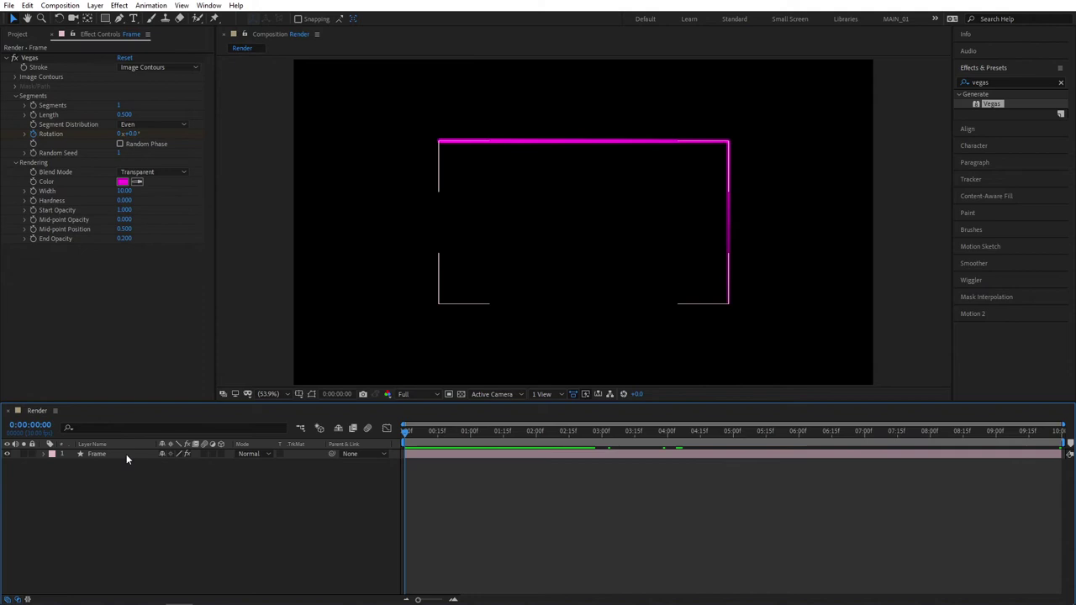
click(126, 454)
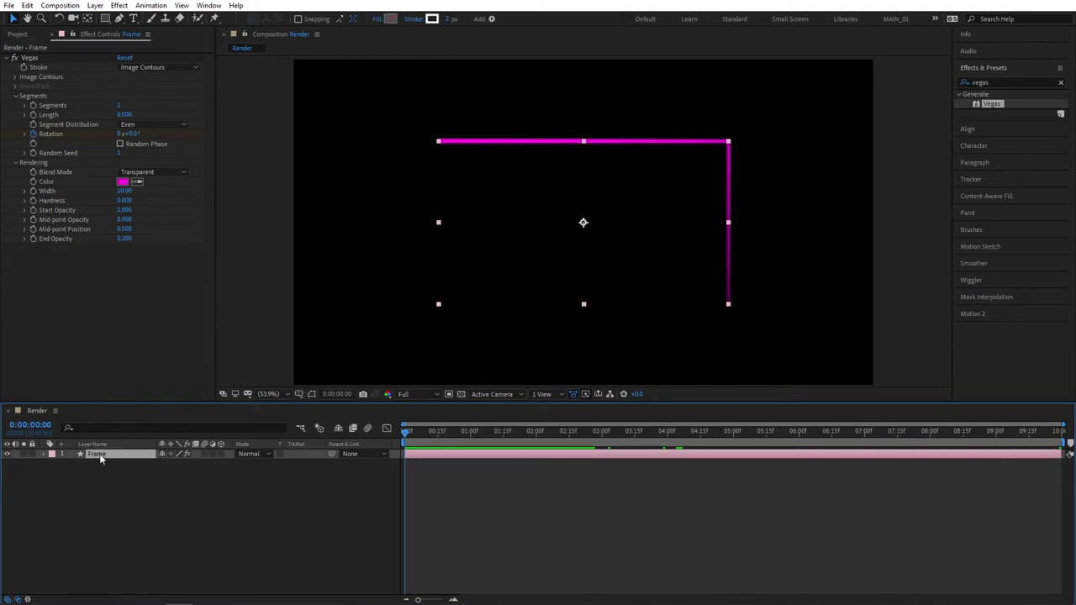
- Duplicate Frame as Frame 2 and give the copy a cyan label
key(ctrl+d)
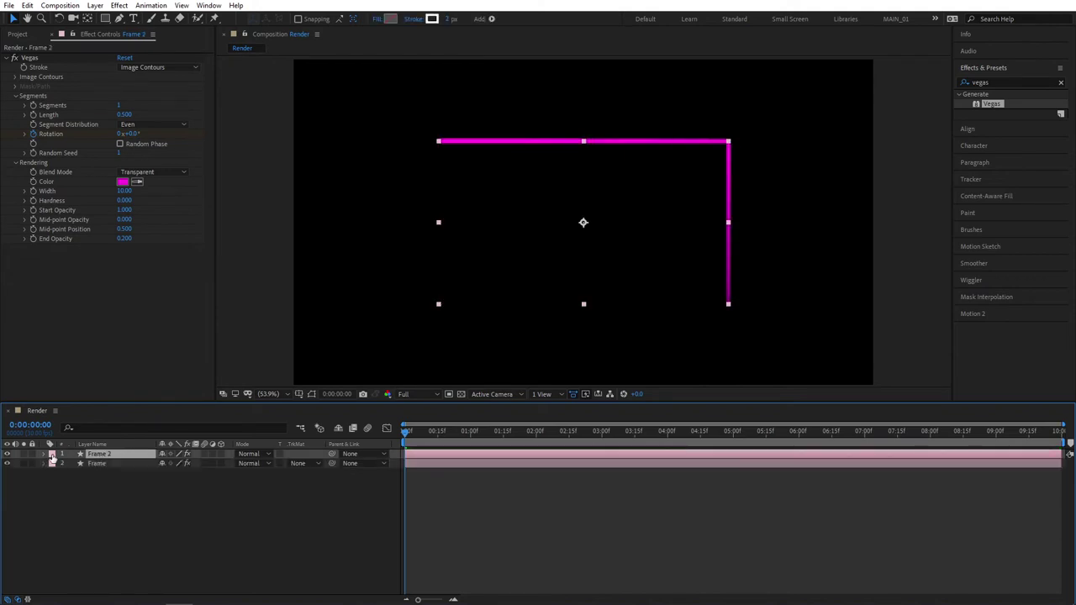
click(53, 455)
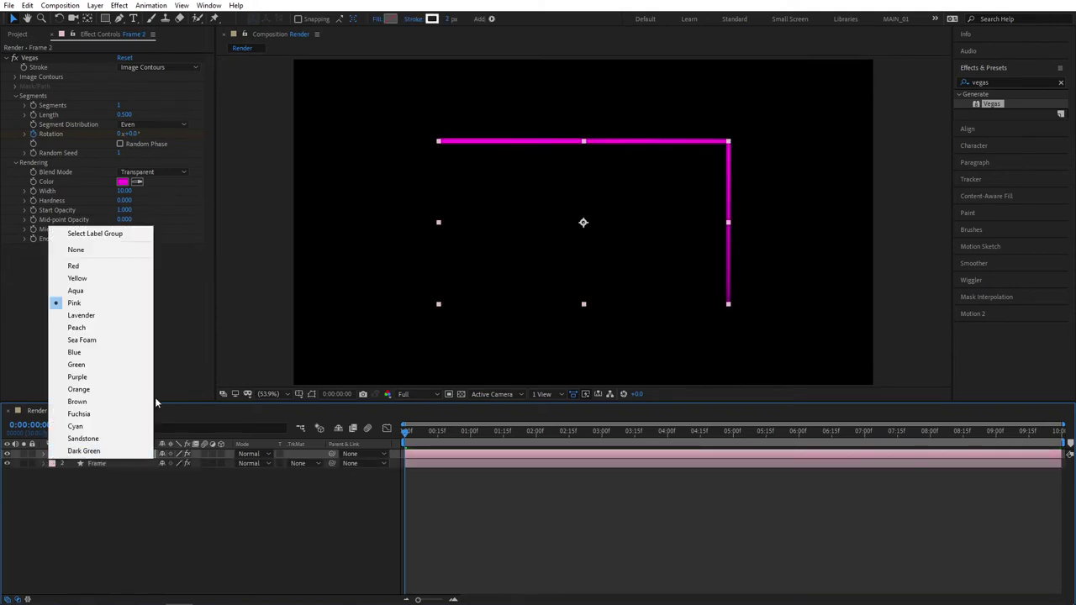
click(76, 427)
click(111, 466)
click(112, 455)
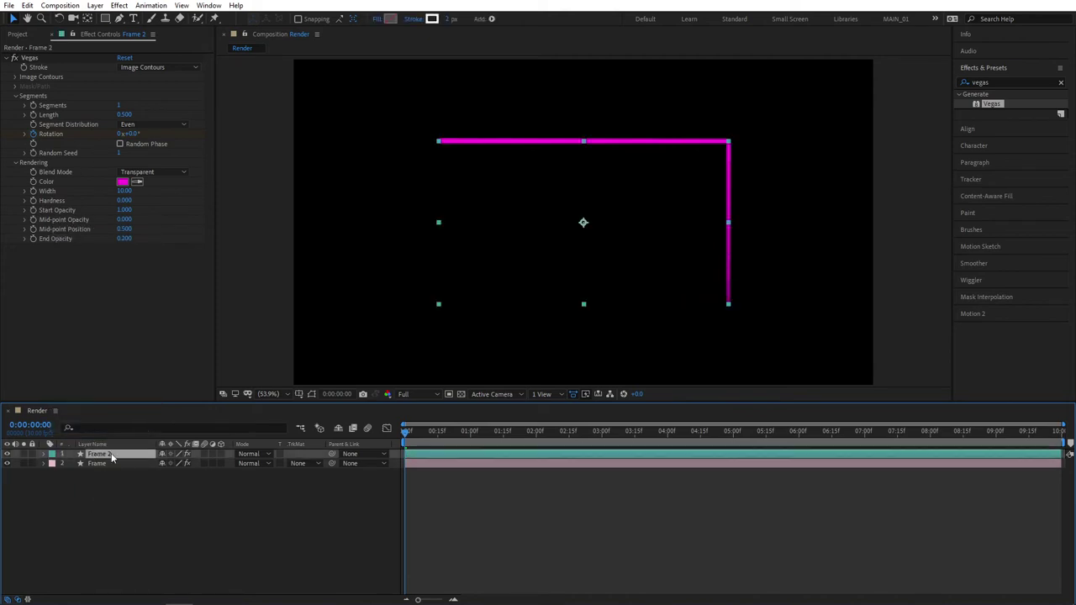
- Change Frame 2's Vegas stroke colour from magenta to cyan 00D8FF
click(124, 182)
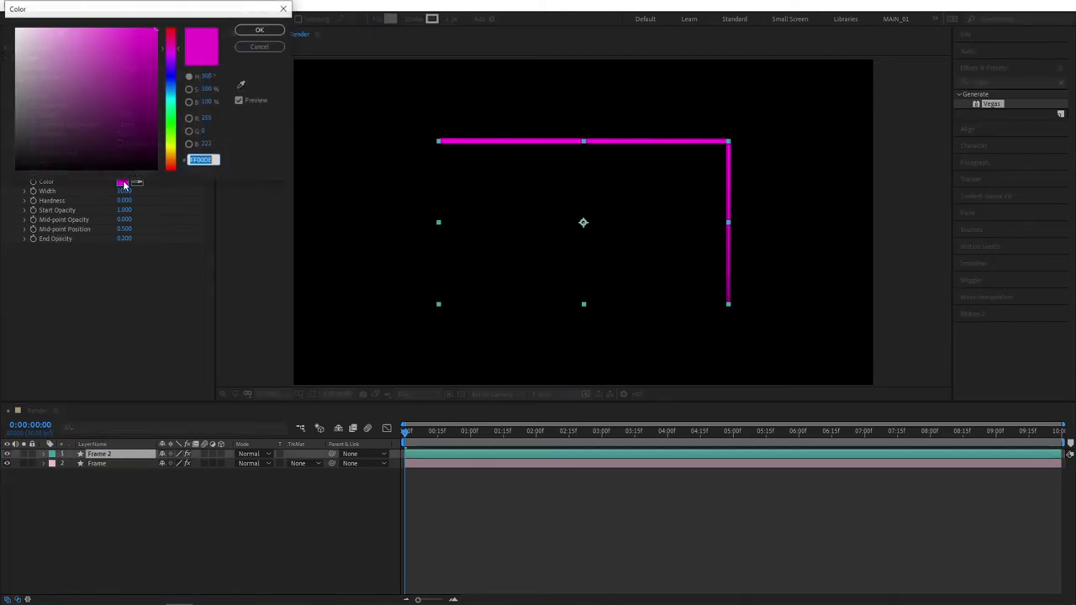
mouse_move(179, 91)
mouse_down()
mouse_move(178, 77)
mouse_move(178, 99)
mouse_up()
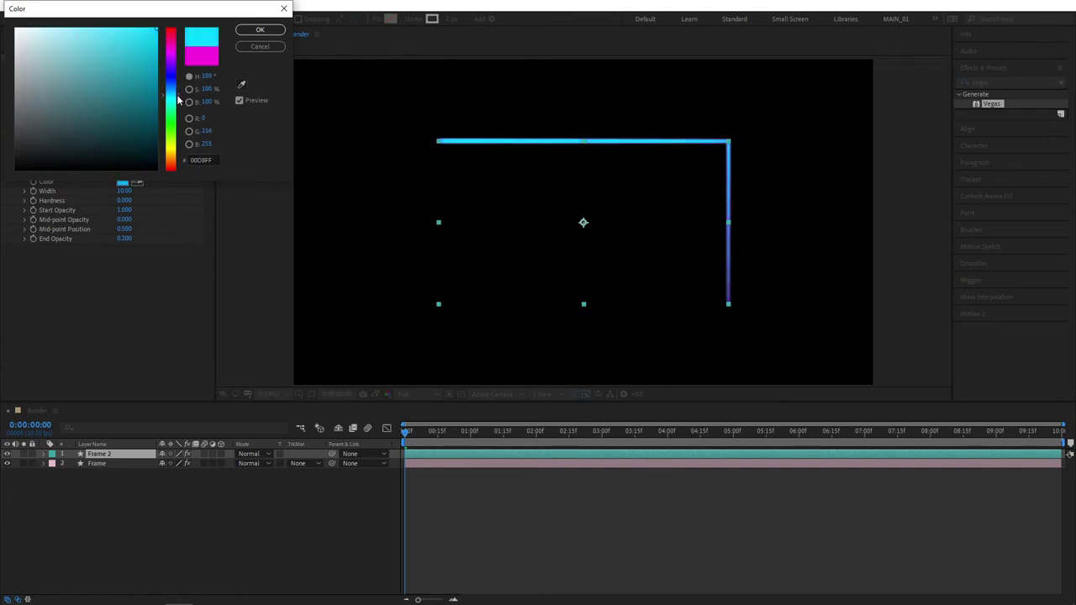
click(260, 31)
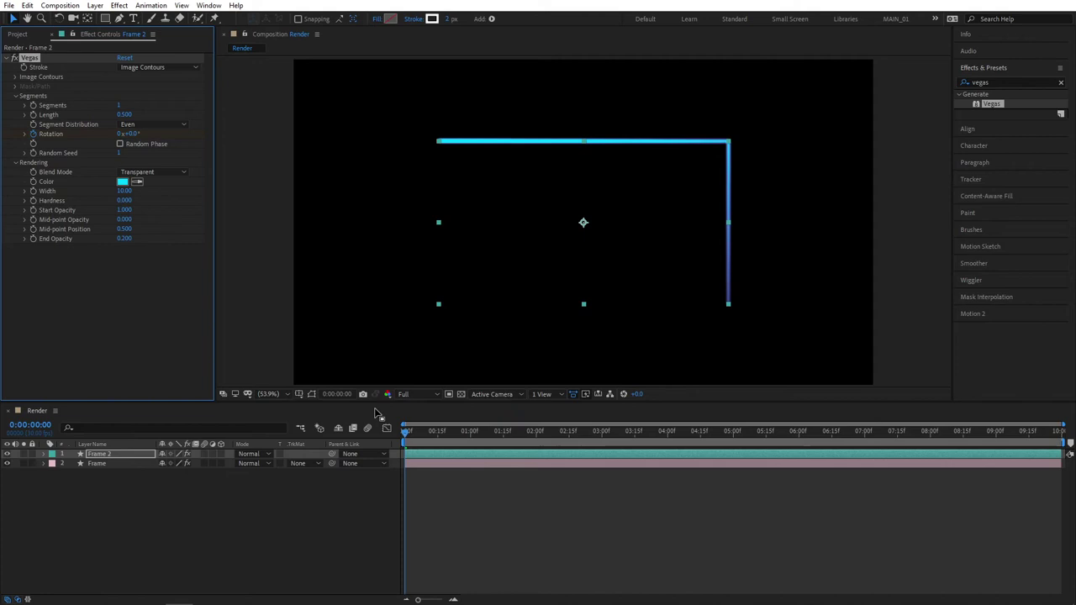
- Offset Frame 2's Vegas Rotation by 180° at both the start and end keyframes
click(410, 455)
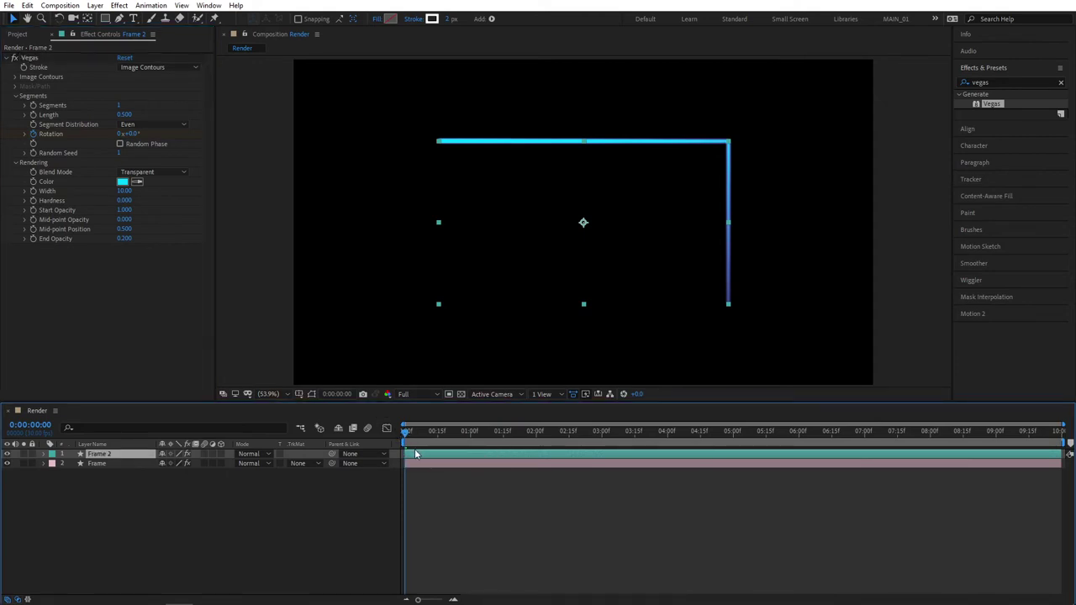
key(u)
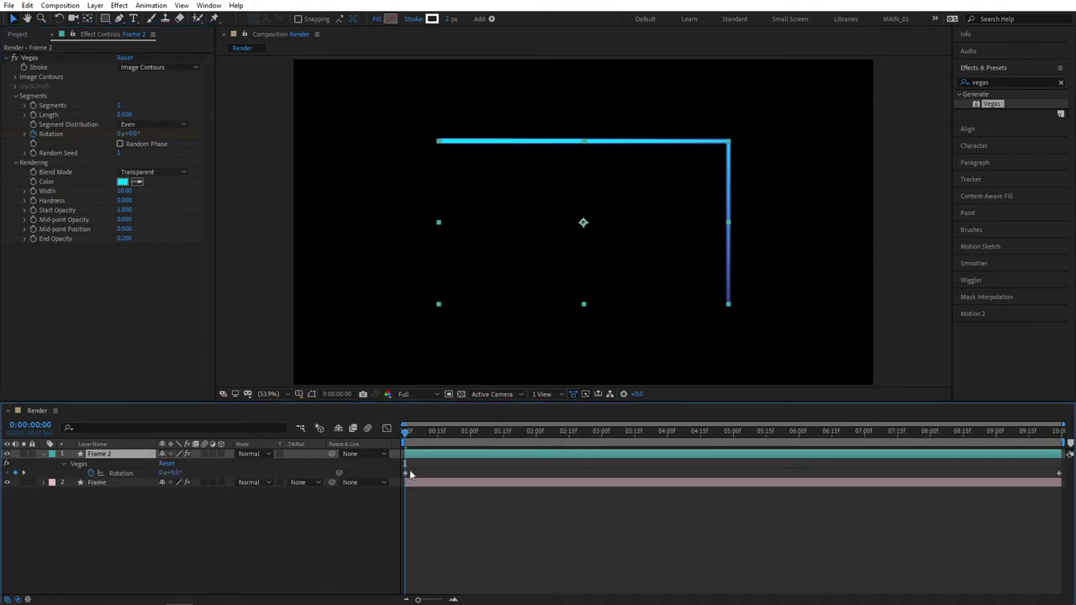
click(176, 474)
text(180)
key(Return)
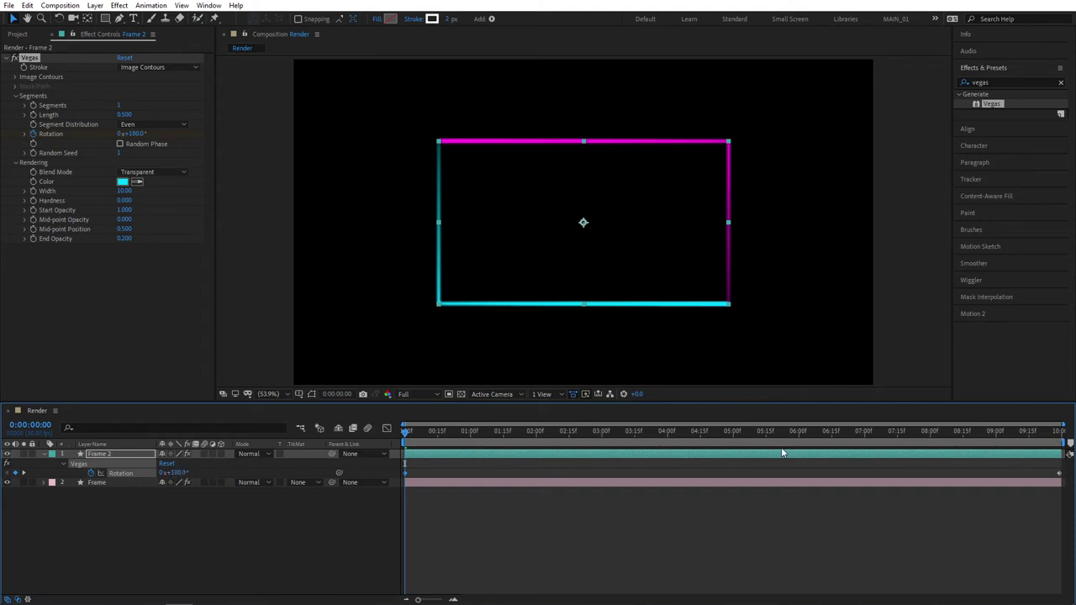
drag(888, 436, 1063, 442)
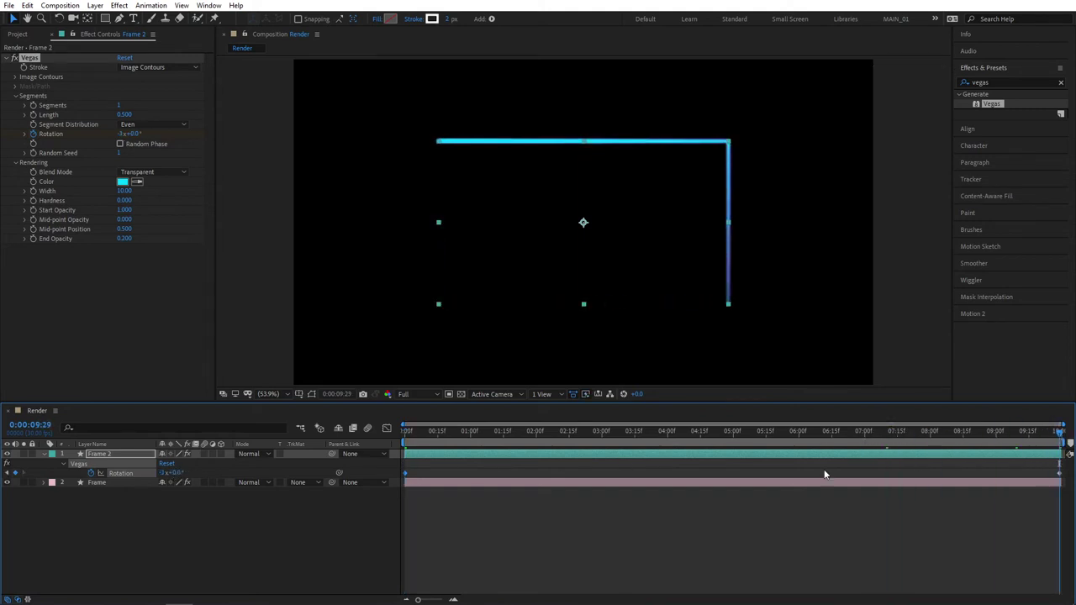
click(173, 474)
text(180)
key(Return)
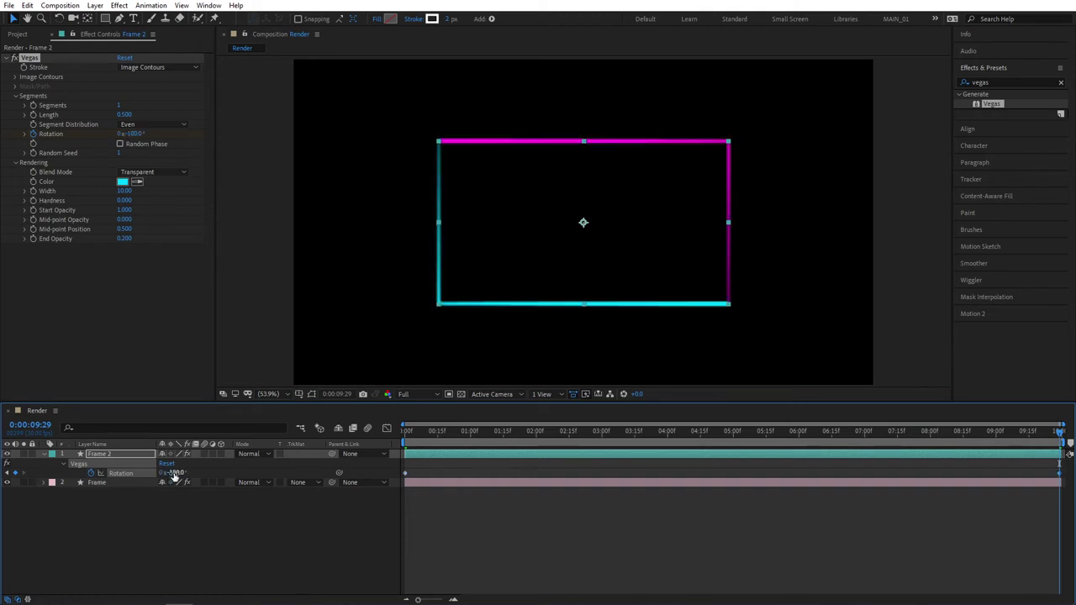
- Preview both strokes chasing together from the start, then collapse Frame 2's properties
key(Home)
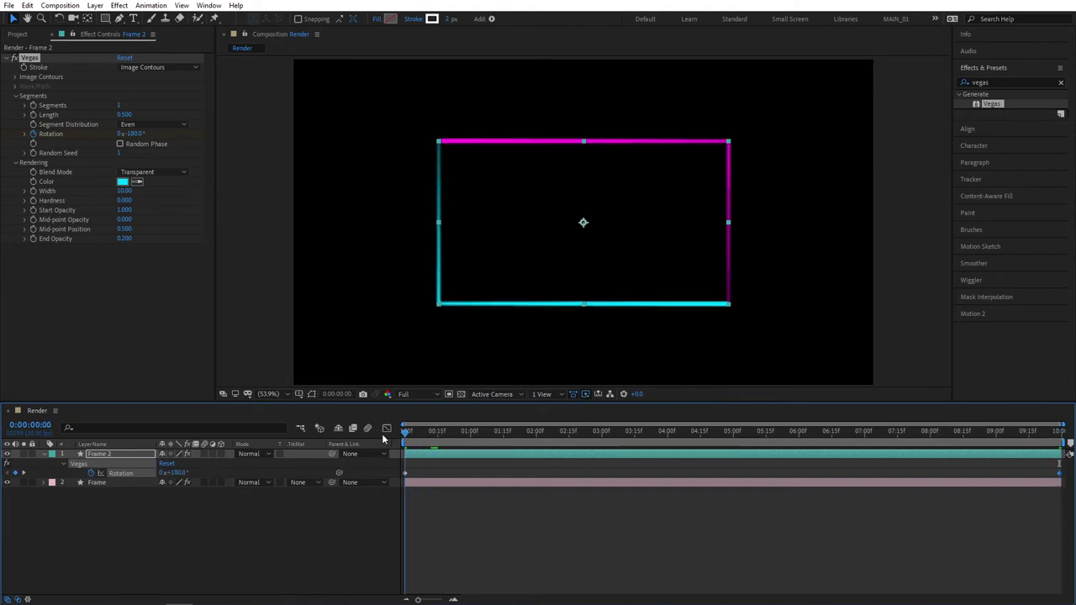
key(space)
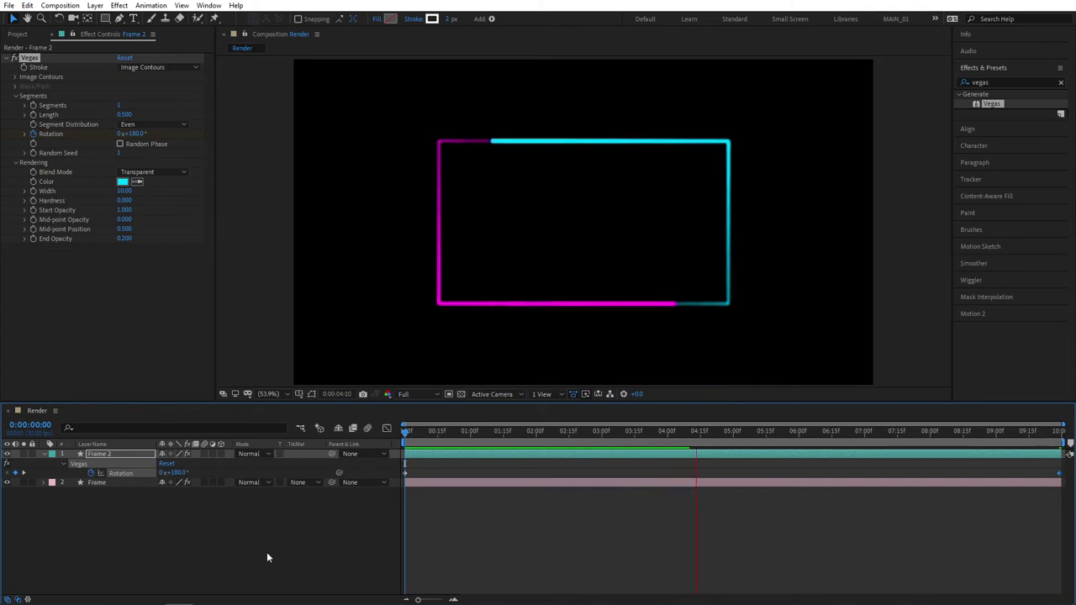
key(space)
mouse_move(438, 444)
mouse_down()
mouse_move(413, 443)
mouse_move(456, 444)
mouse_move(408, 444)
mouse_move(322, 505)
mouse_up()
click(323, 510)
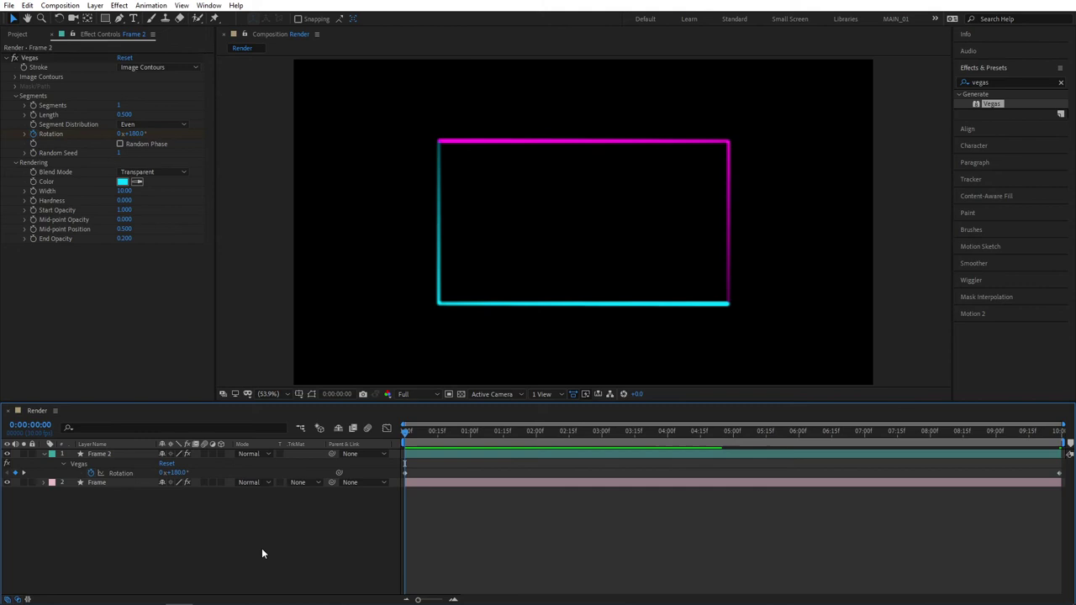
click(44, 456)
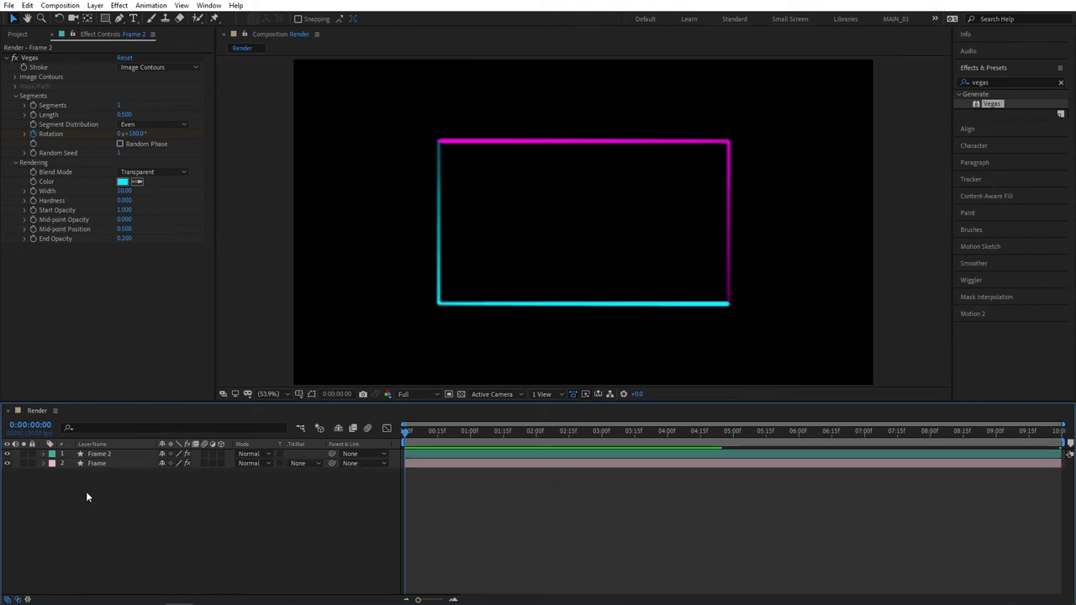
- Add a new adjustment layer and name it 'Glow'
right_click(86, 493)
mouse_move(122, 375)
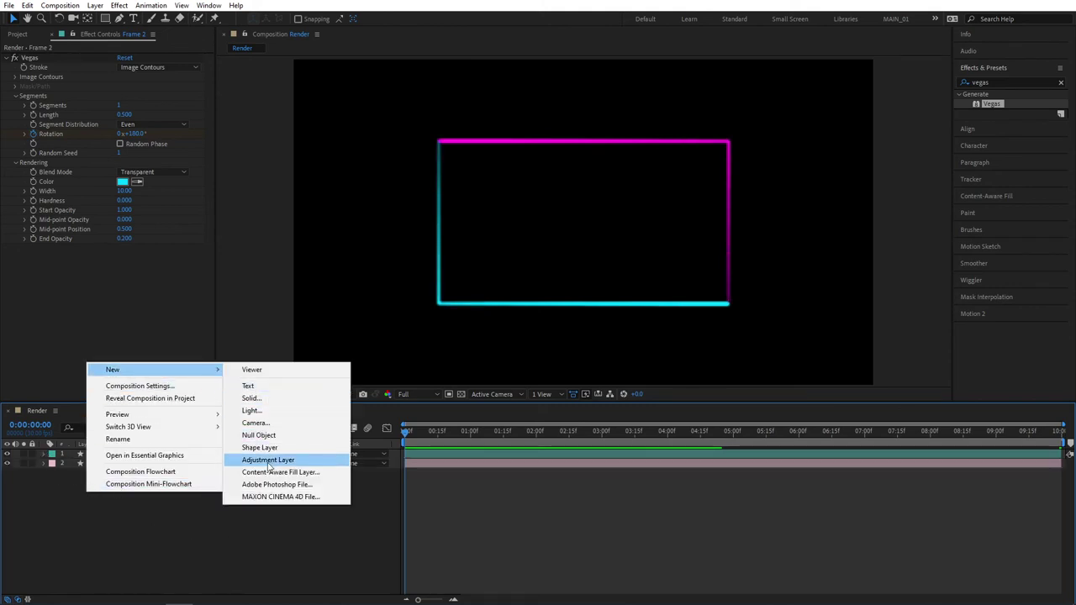
click(317, 463)
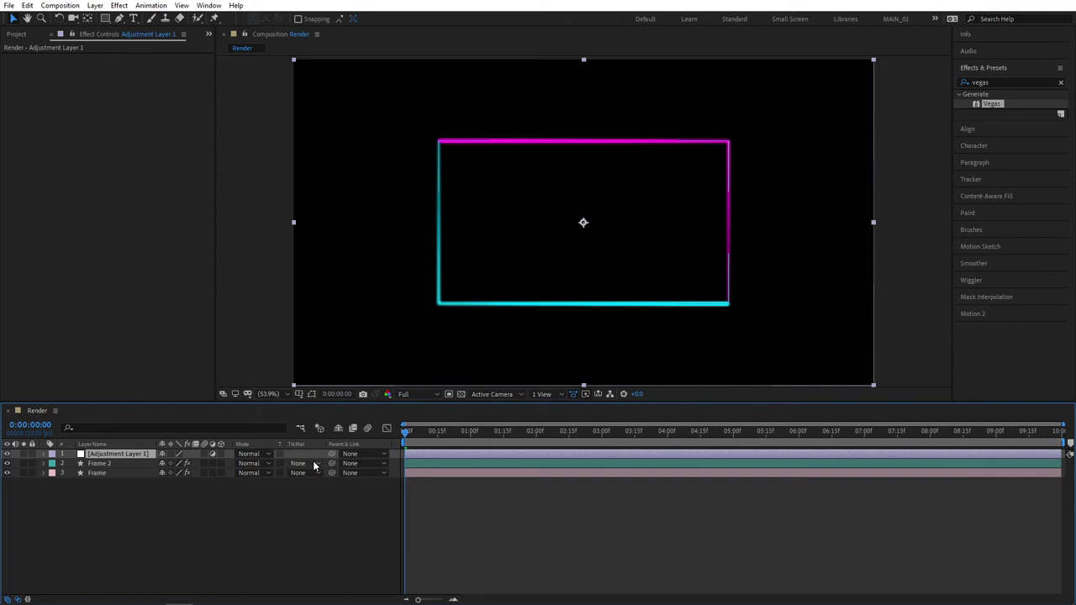
key(Return)
text(Glow)
key(Return)
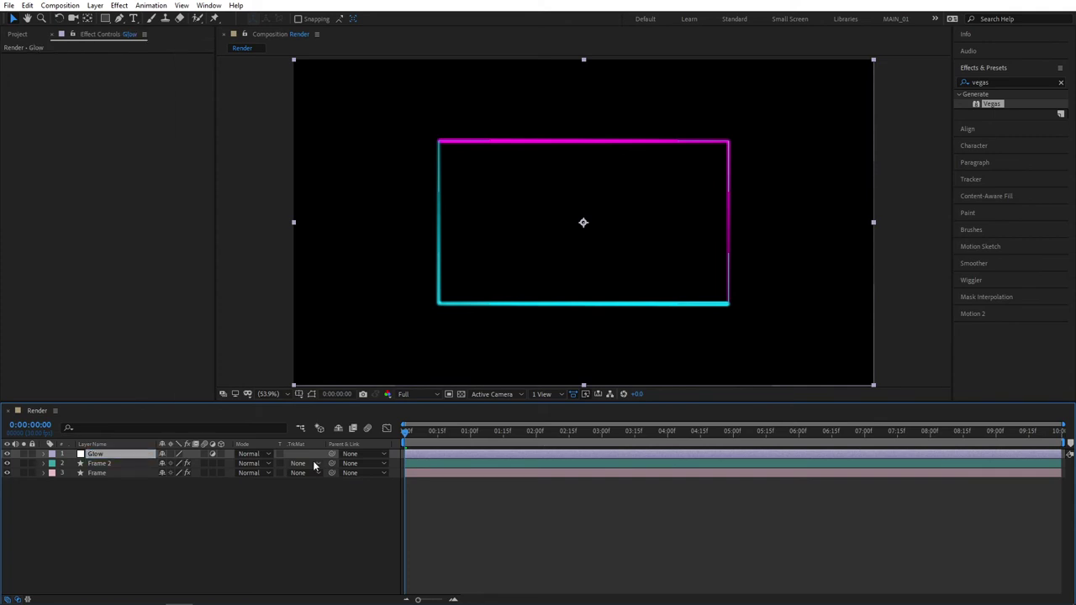
- Apply the Stylize Glow effect at default settings to the Glow adjustment layer
click(1061, 82)
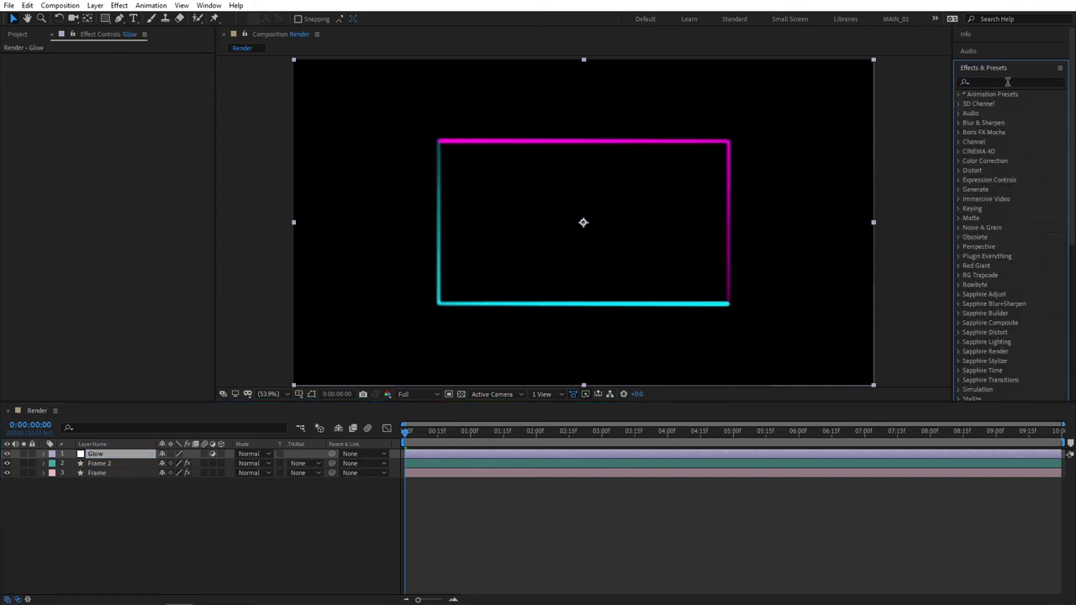
click(1009, 83)
text(glow)
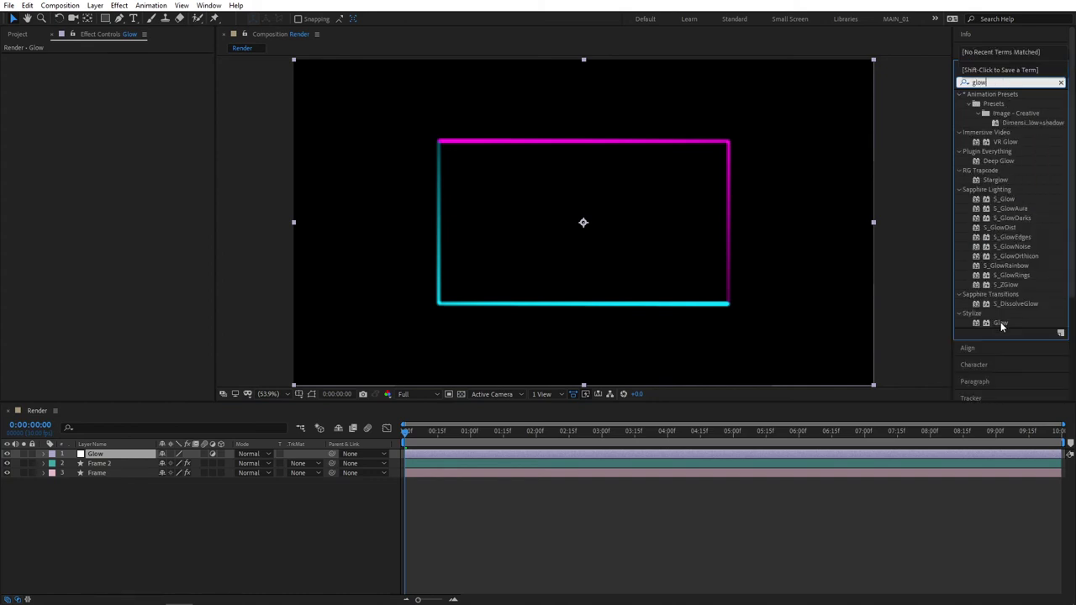
drag(1002, 327, 99, 454)
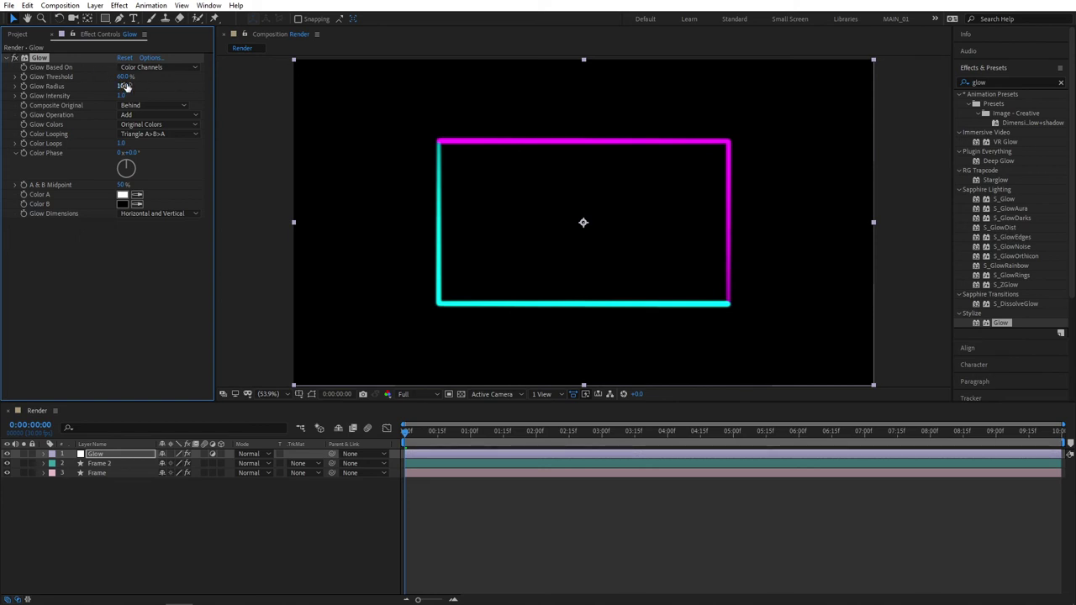
- Duplicate the Glow effect, set Glow 2's radius to 60 and the first to 15, then preview
key(ctrl+d)
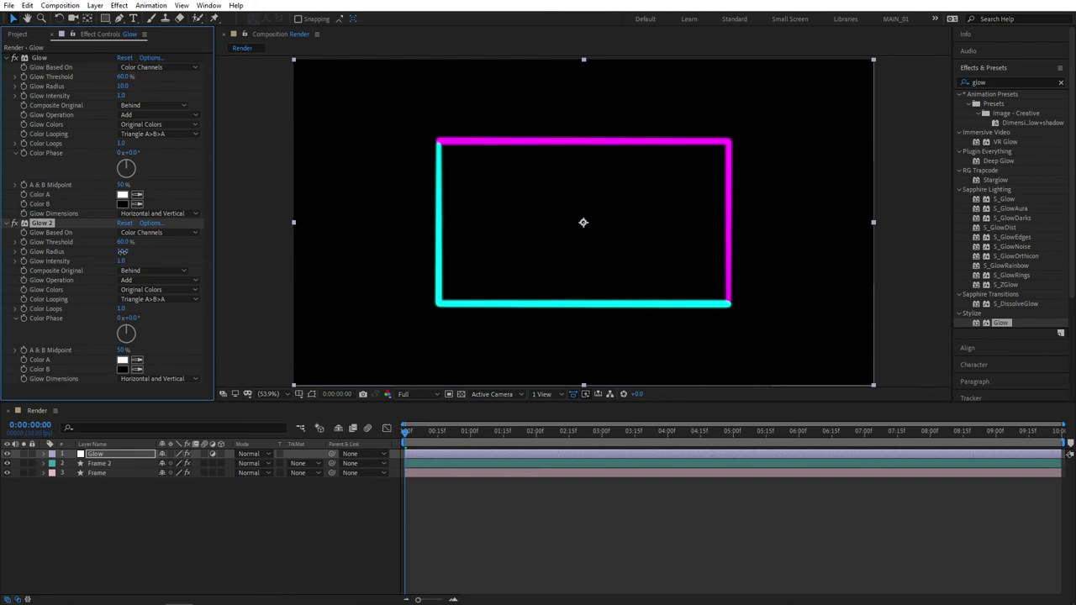
text(0)
key(Return)
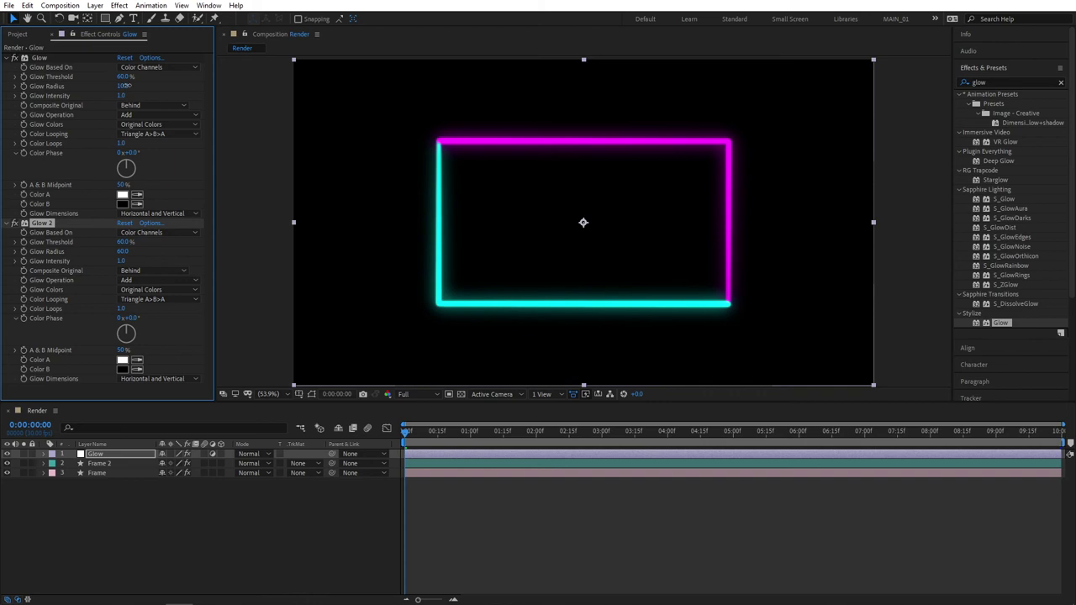
drag(126, 85, 157, 86)
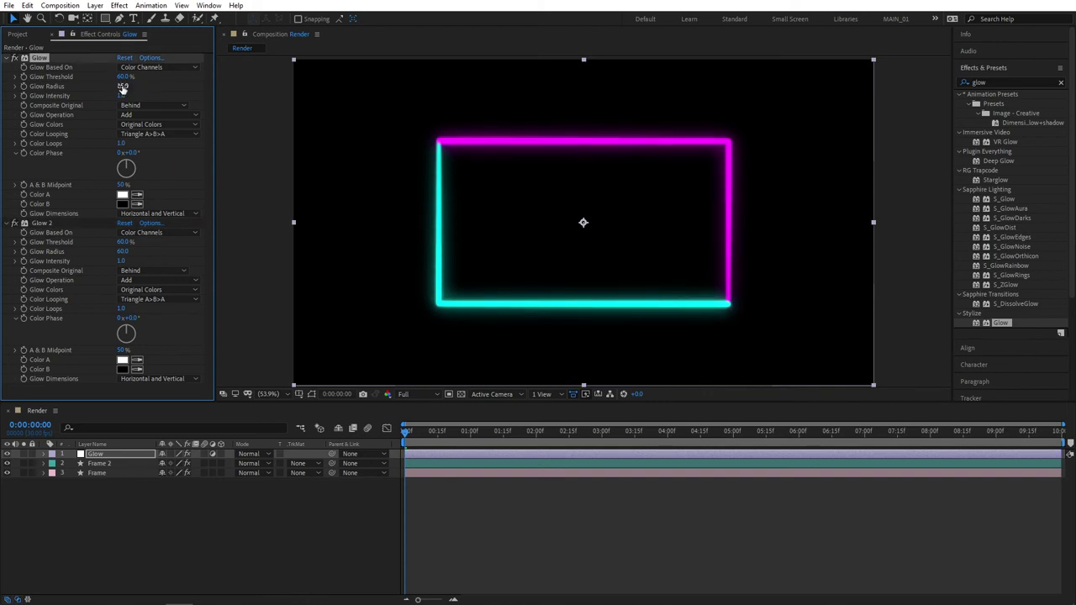
key(space)
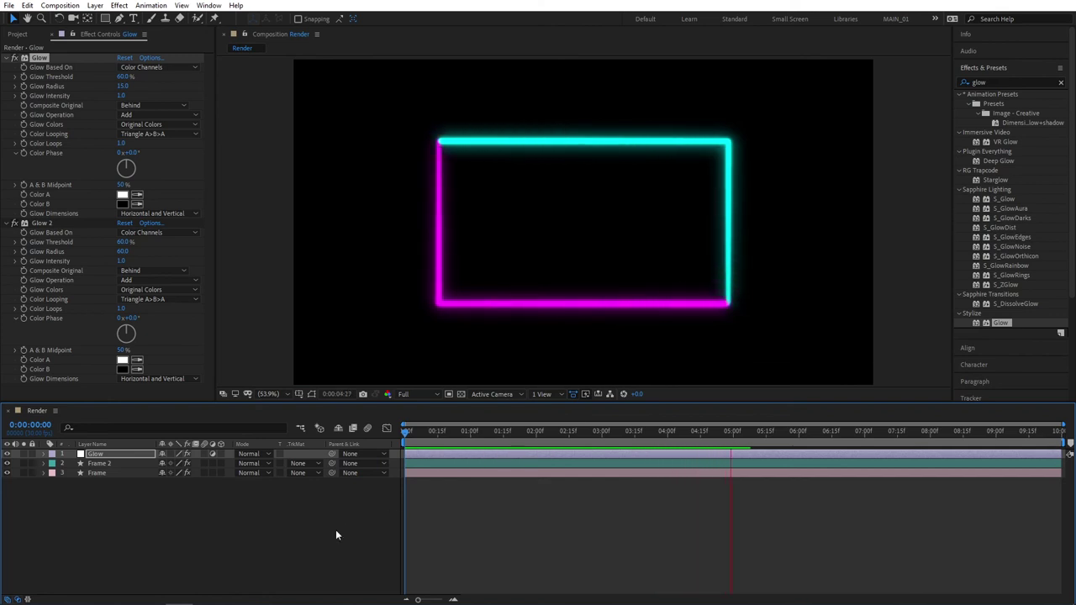
click(390, 508)
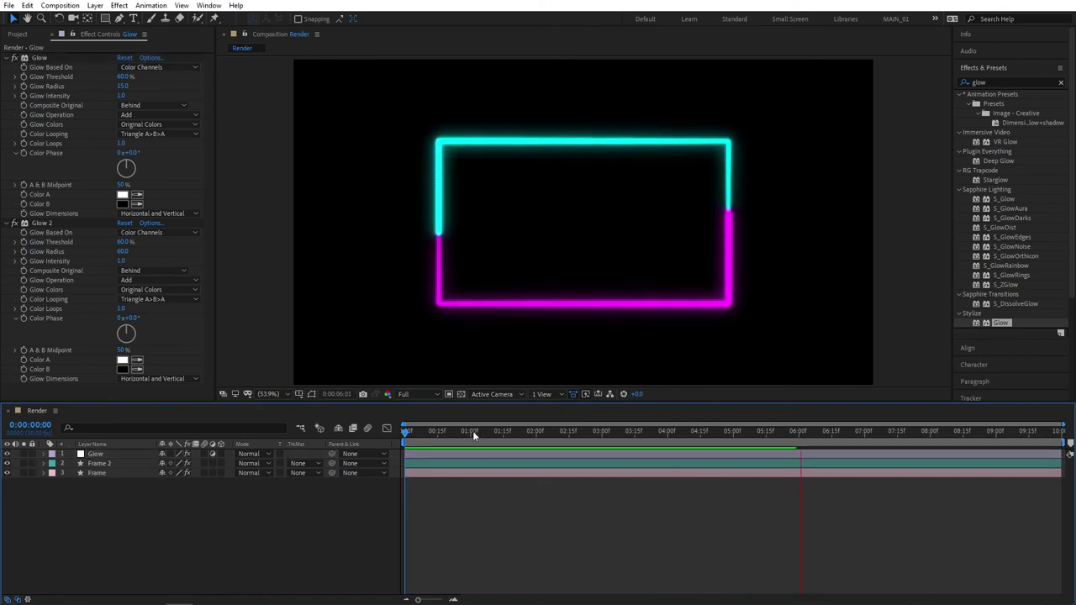
drag(426, 430, 460, 432)
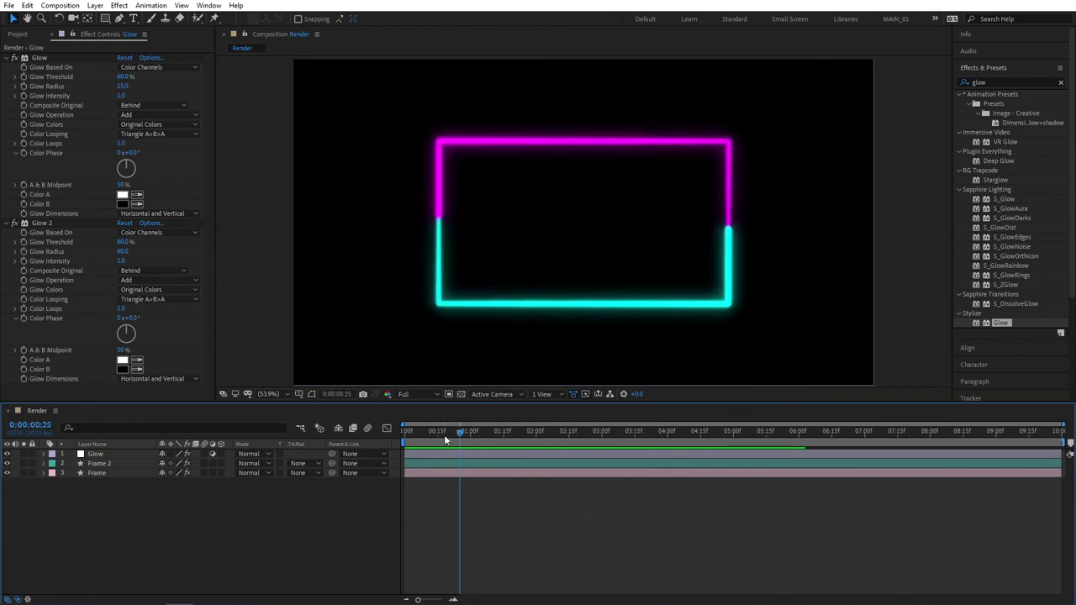
click(39, 224)
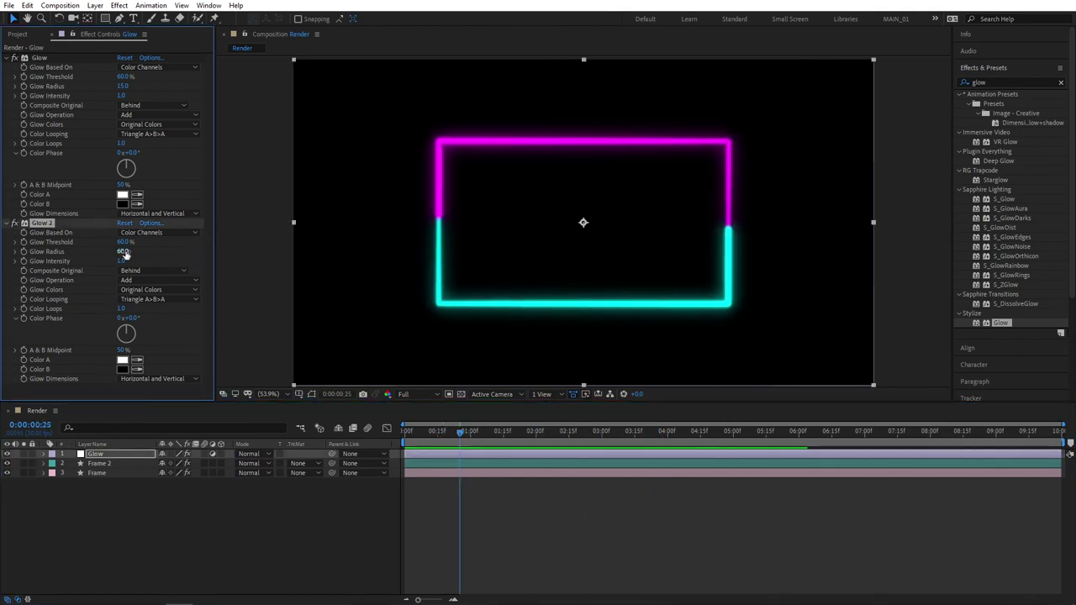
key(ctrl+d)
drag(124, 267, 185, 269)
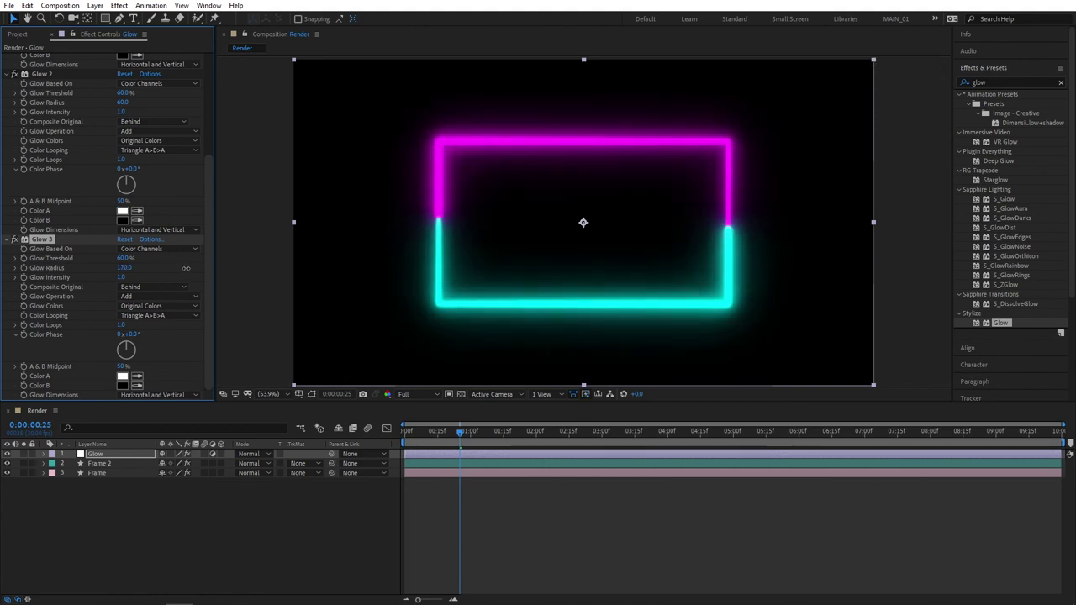
click(195, 491)
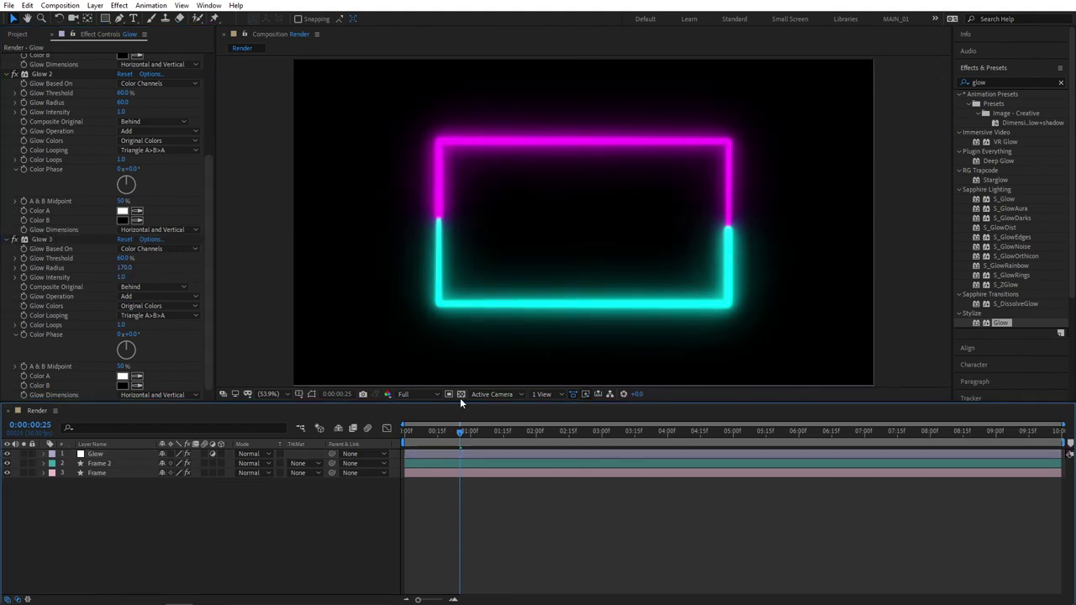
drag(460, 431, 437, 432)
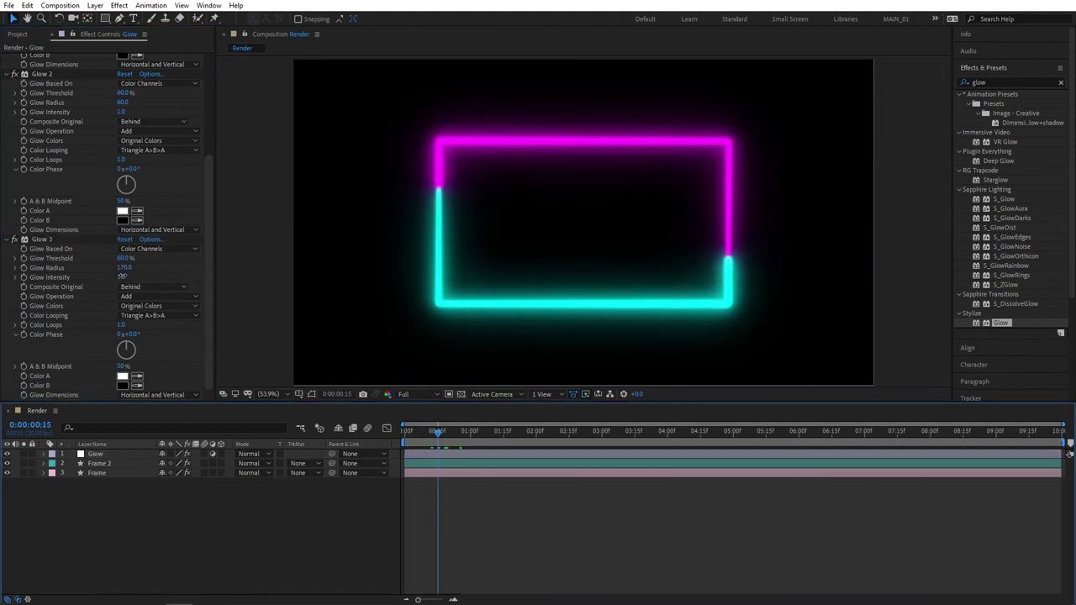
drag(122, 276, 105, 278)
click(405, 431)
key(space)
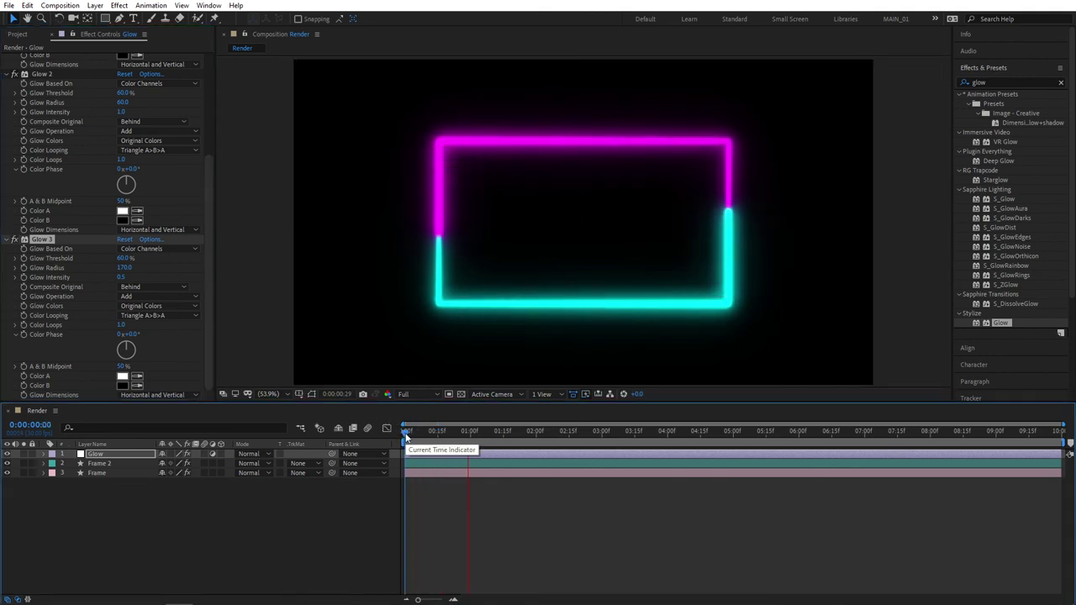
click(36, 241)
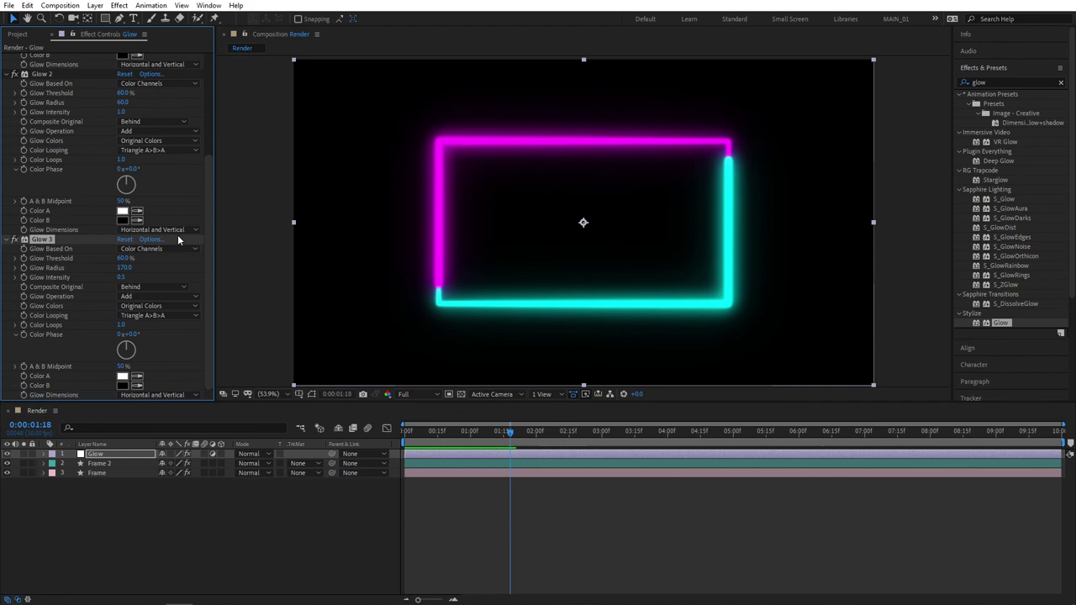
key(Delete)
drag(505, 433, 406, 432)
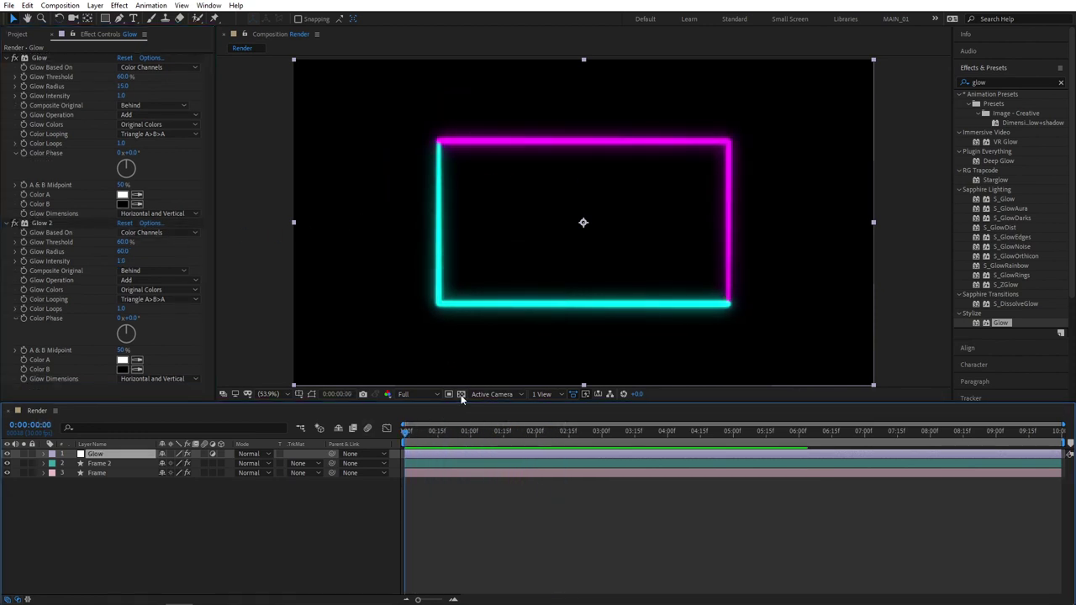
click(461, 395)
click(461, 395)
click(420, 432)
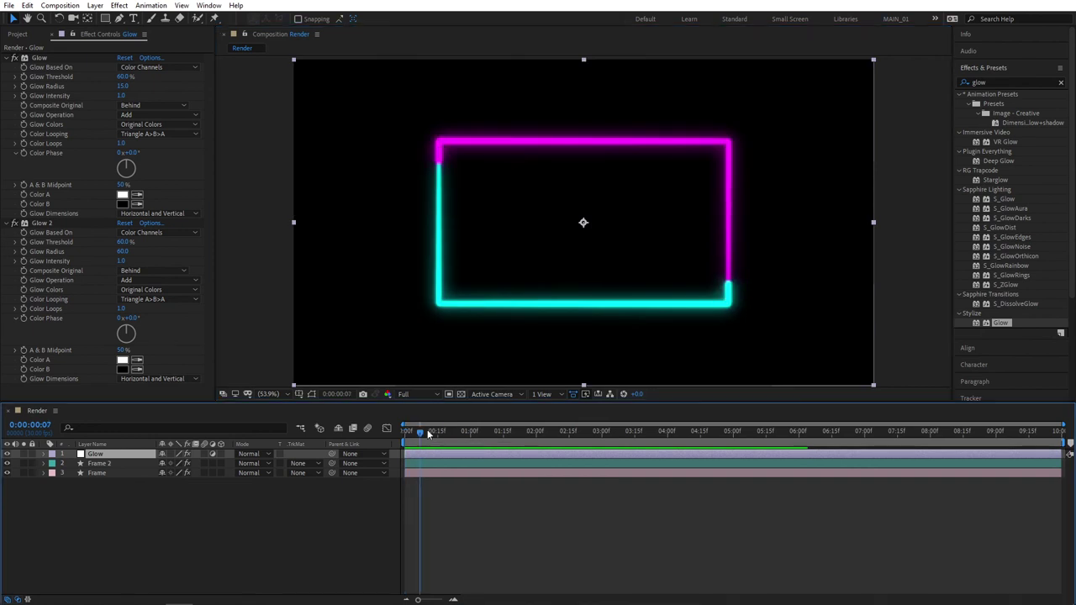
drag(428, 433, 516, 431)
key(space)
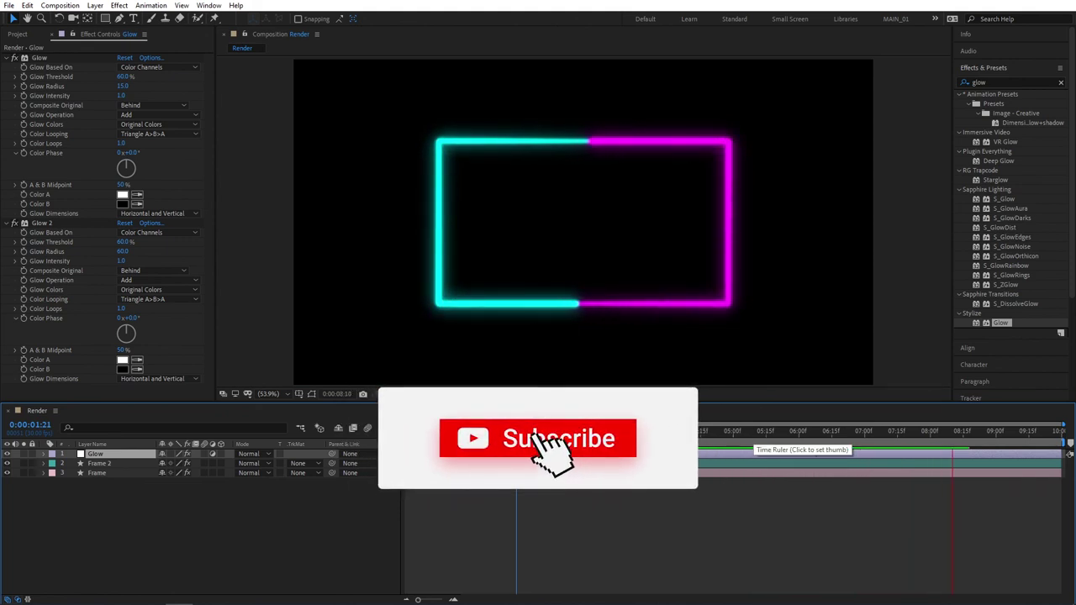
click(464, 432)
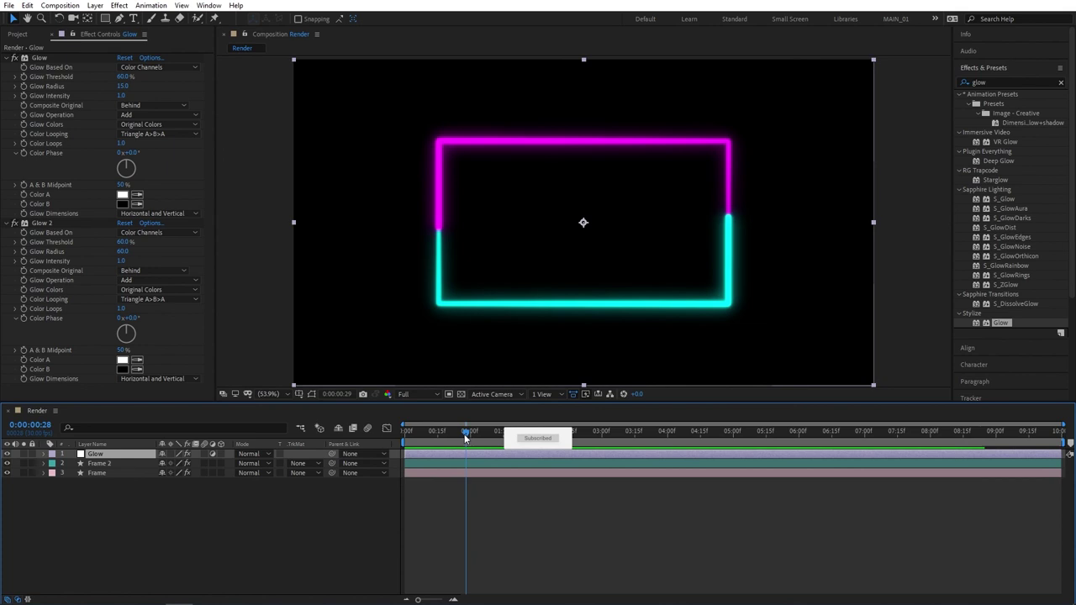
drag(464, 433, 406, 440)
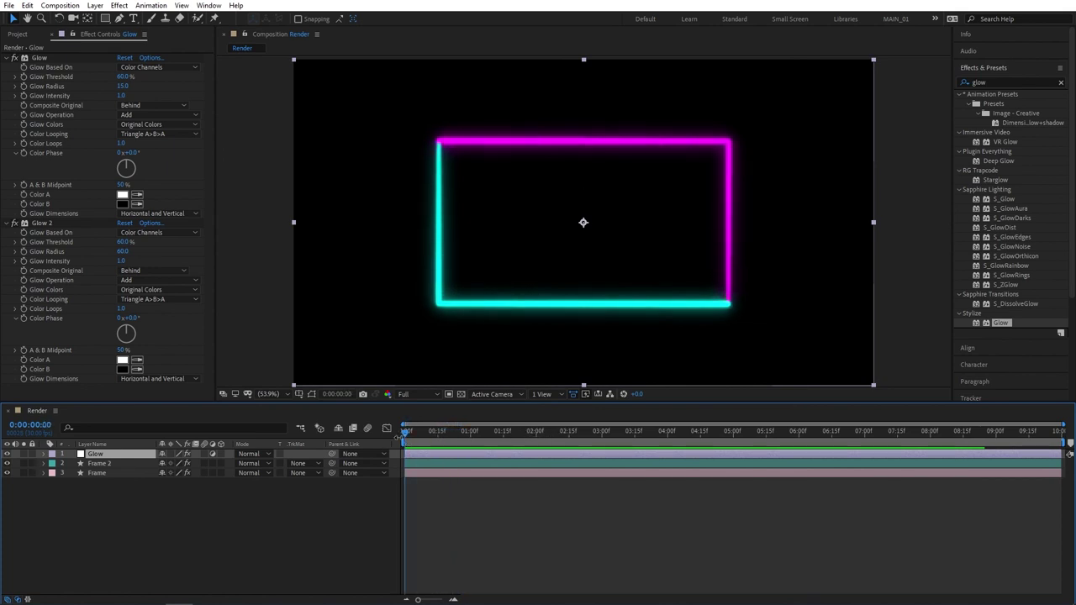